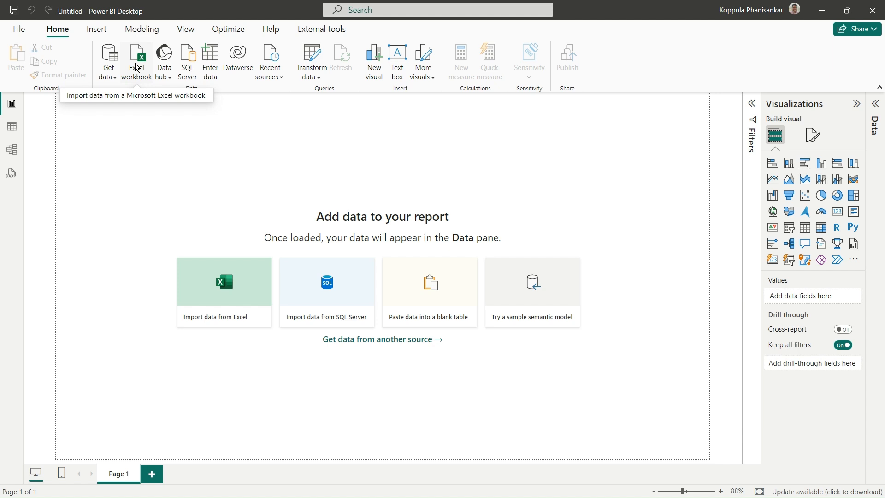
Connect to the Excel workbook MissingValuesInPowerBI from the Documents folder as a data source
{"action": "left_click", "coordinate": [116, 80]}
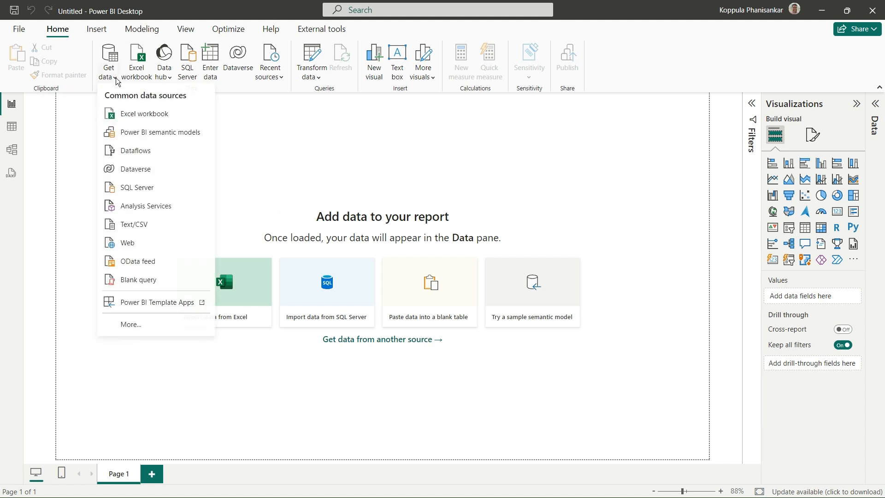
{"action": "left_click", "coordinate": [134, 115]}
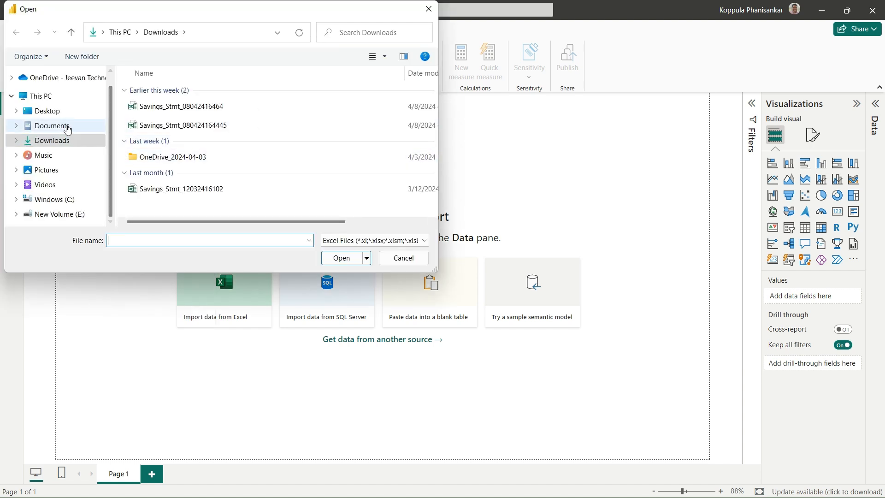
{"action": "left_click", "coordinate": [66, 127]}
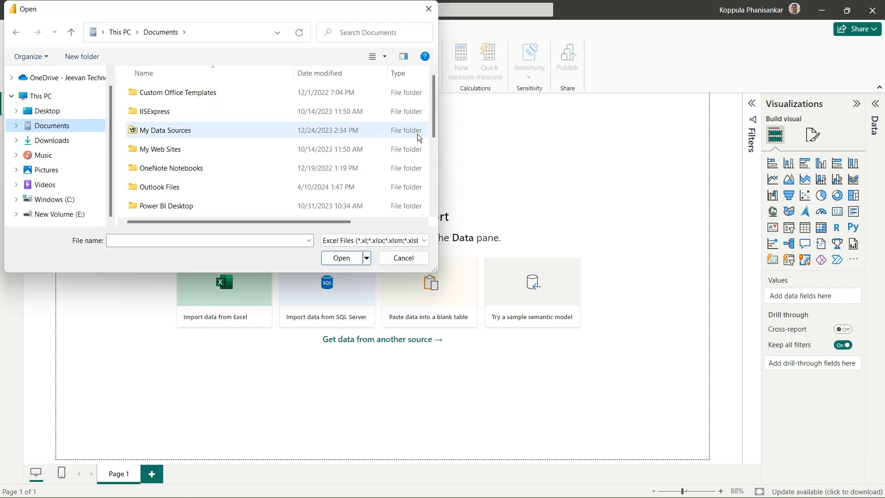
{"action": "left_click_drag", "start_coordinate": [433, 117], "coordinate": [439, 194]}
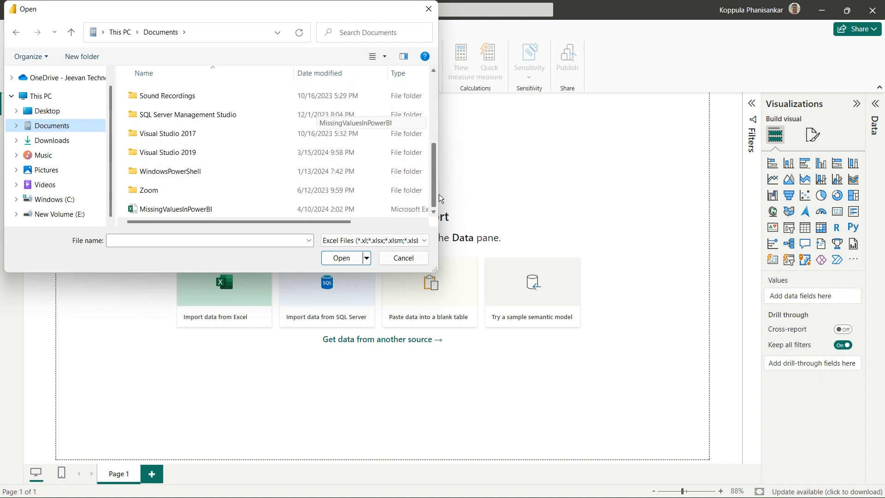
{"action": "left_click", "coordinate": [206, 210]}
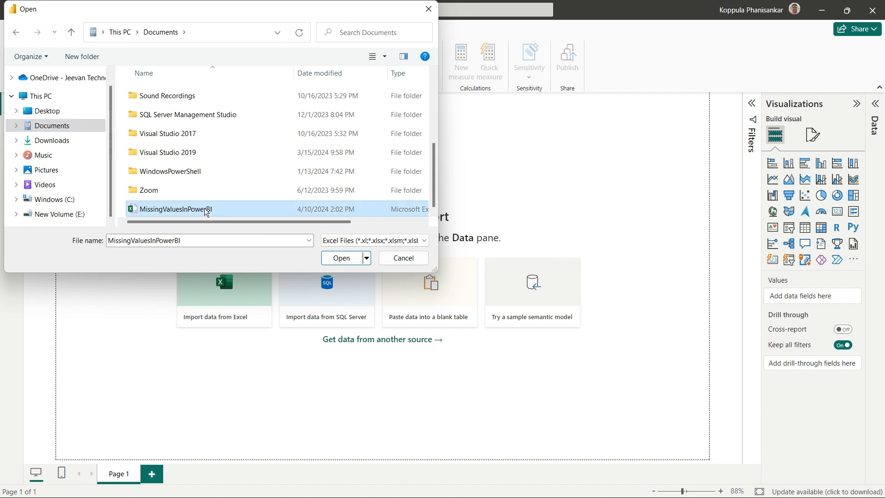
{"action": "left_click", "coordinate": [341, 258]}
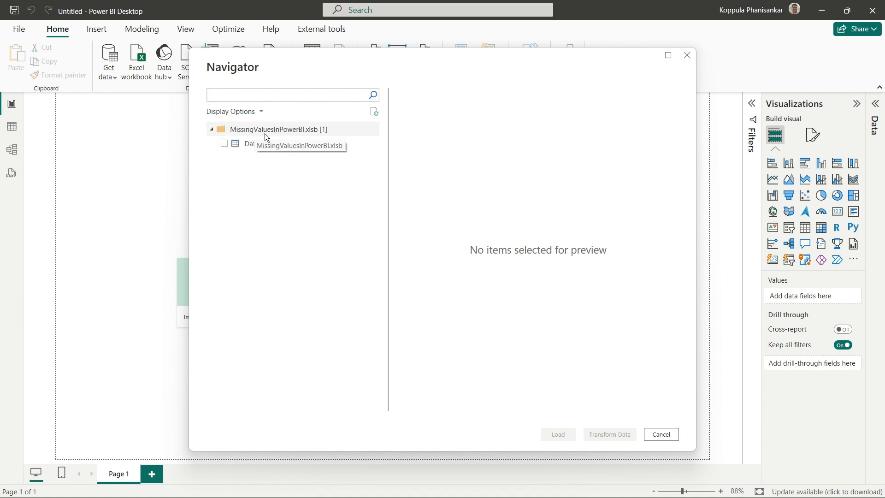
Select the Data sheet of the workbook, preview its rows, and load it into Power Query Editor for transformation
{"action": "left_click", "coordinate": [224, 143]}
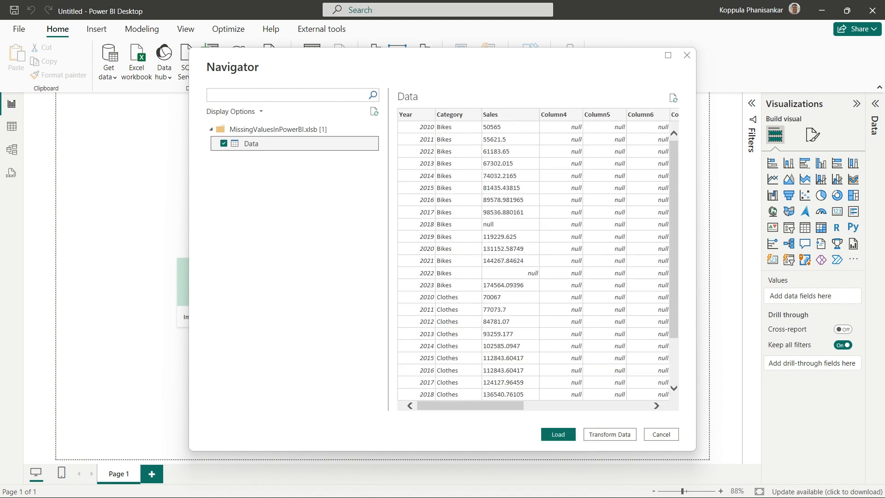
{"action": "key", "text": "alt+Tab"}
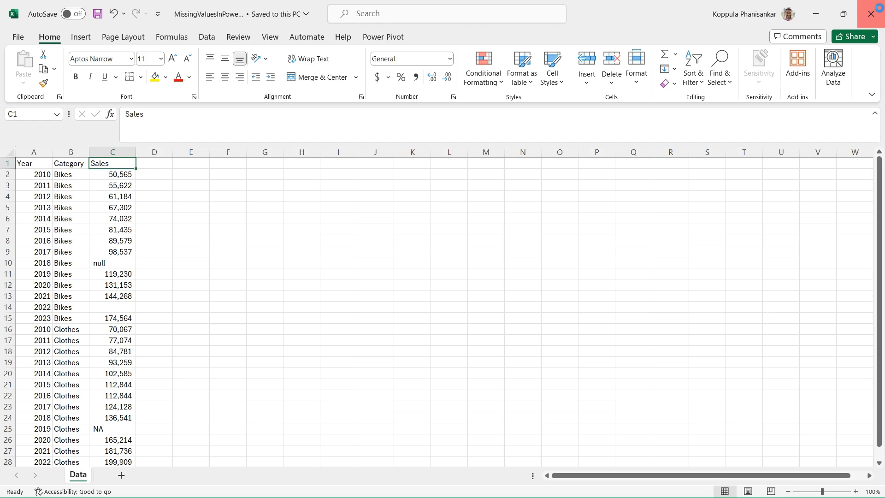
{"action": "key", "text": "alt+Tab"}
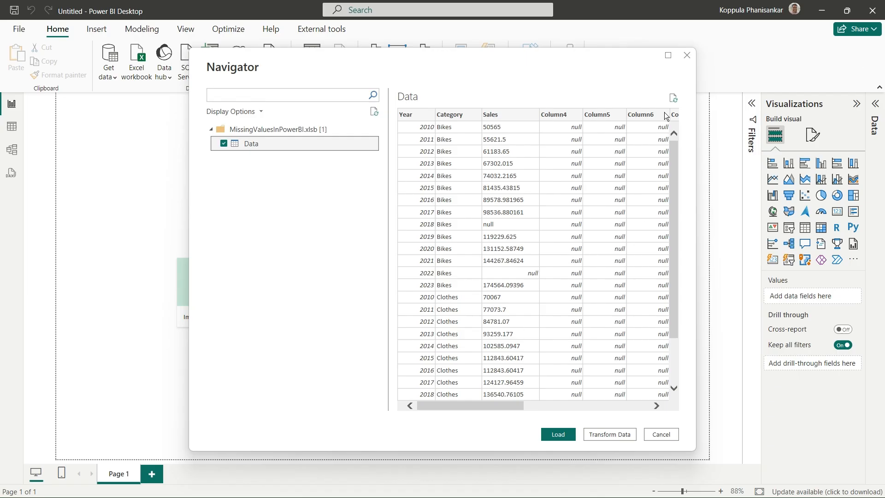
{"action": "left_click", "coordinate": [669, 57]}
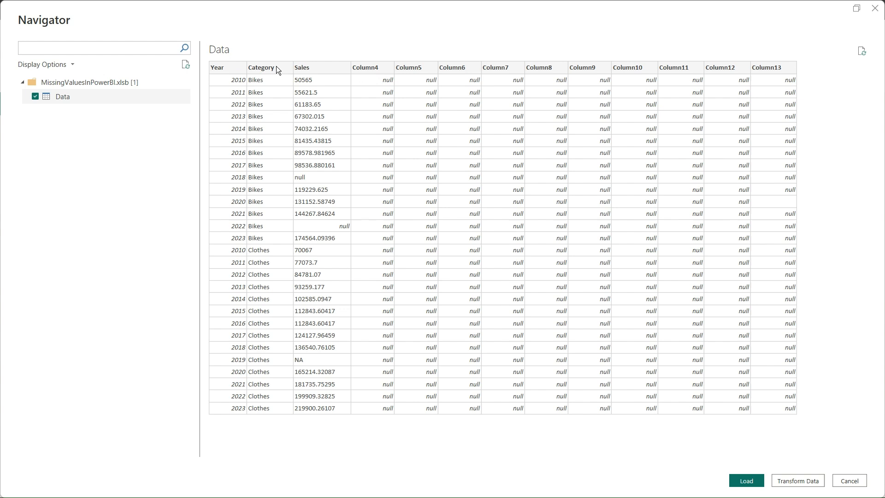
{"action": "left_click", "coordinate": [797, 481]}
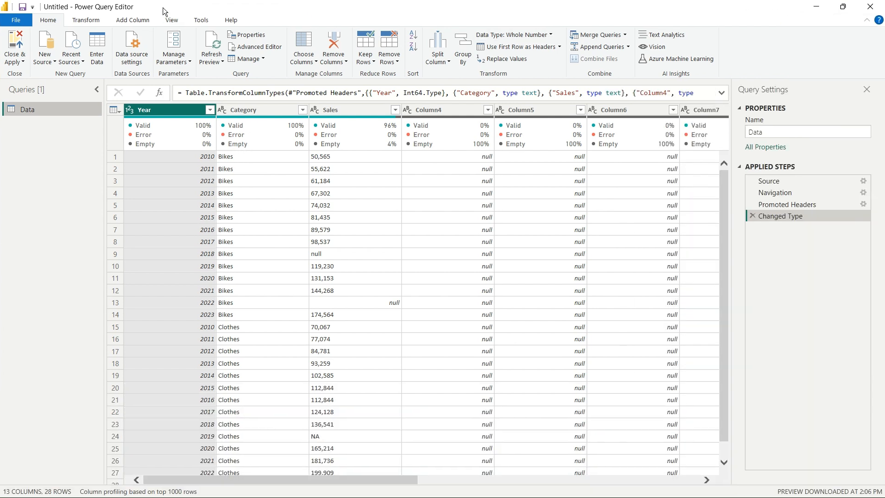
Turn off the column profile and column quality displays in the data preview
{"action": "left_click", "coordinate": [173, 20]}
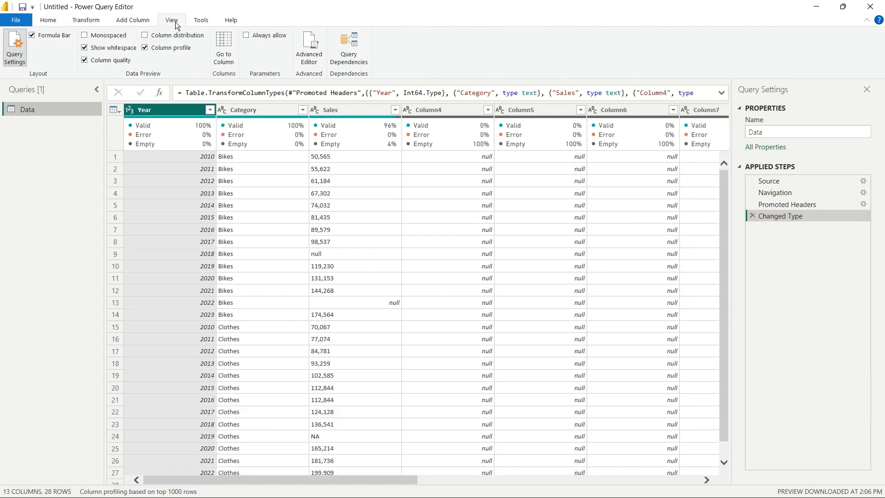
{"action": "left_click", "coordinate": [145, 47]}
{"action": "left_click", "coordinate": [90, 59]}
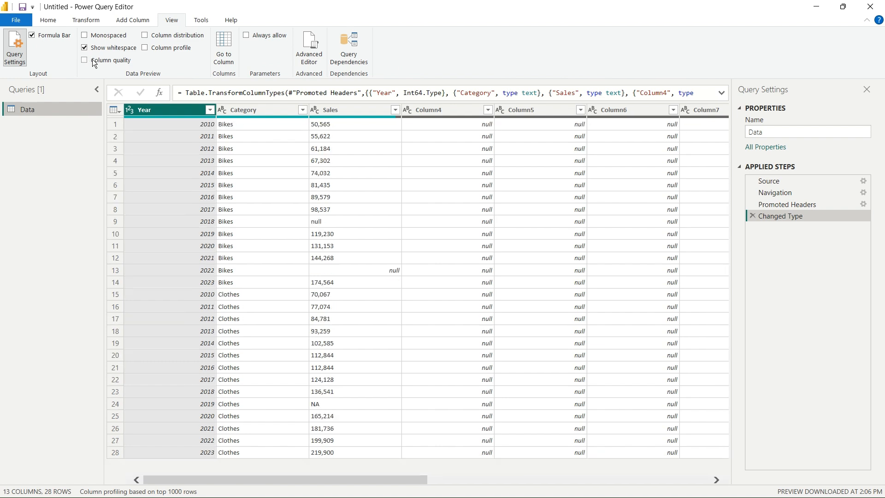
Remove the empty columns Column4 through Column13 from the Data query
{"action": "left_click", "coordinate": [454, 109]}
{"action": "key", "text": "shift+Right"}
{"action": "key", "text": "shift+Right"}
{"action": "key", "text": "shift+Right"}
{"action": "key", "text": "shift+Right"}
{"action": "key", "text": "shift+Right"}
{"action": "key", "text": "shift+Right"}
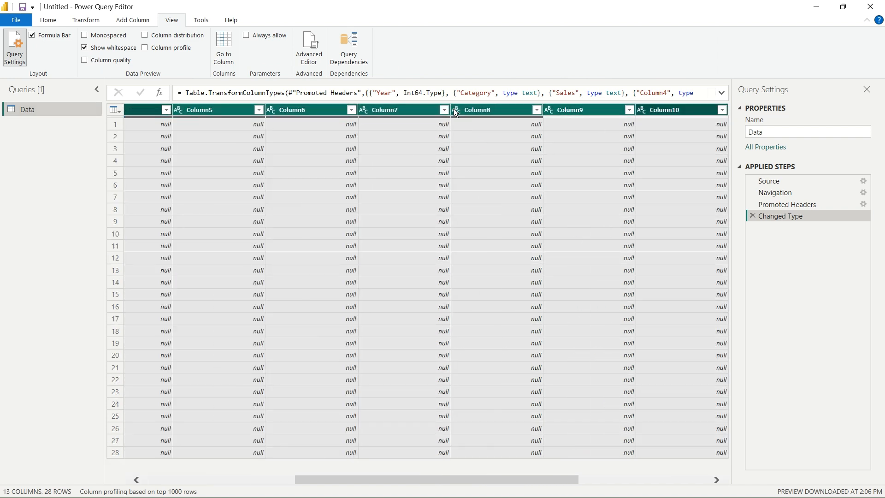
{"action": "key", "text": "shift+Right"}
{"action": "key", "text": "shift+Right"}
{"action": "key", "text": "shift+Right"}
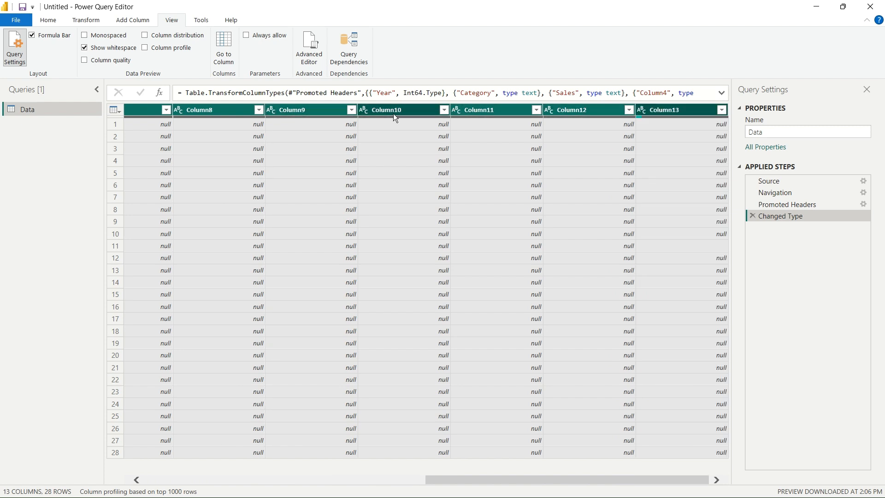
{"action": "right_click", "coordinate": [391, 112]}
{"action": "left_click", "coordinate": [432, 132]}
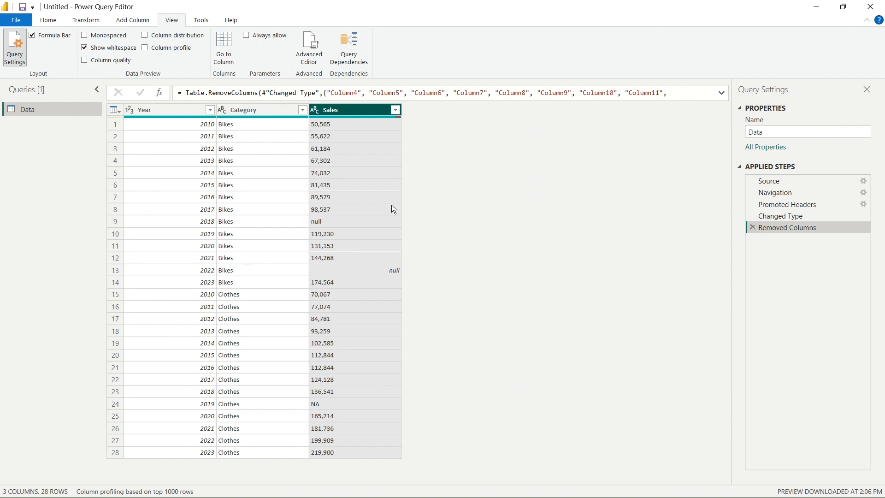
Close the query editor with the changes applied and expand the Data table's fields in the report
{"action": "left_click", "coordinate": [54, 21]}
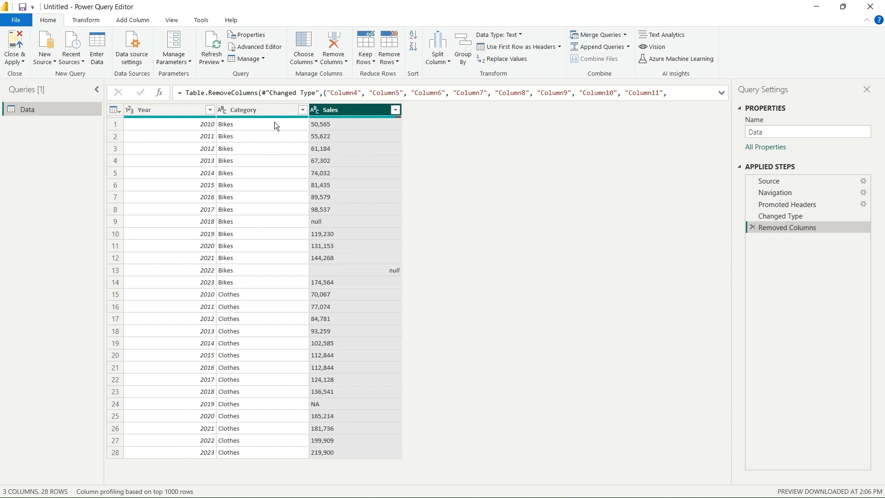
{"action": "left_click", "coordinate": [132, 20]}
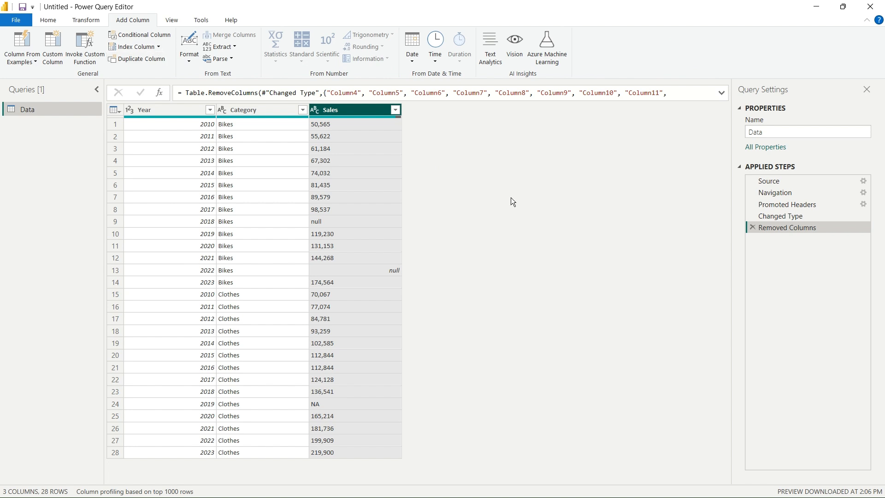
{"action": "left_click", "coordinate": [79, 21]}
{"action": "left_click", "coordinate": [51, 21]}
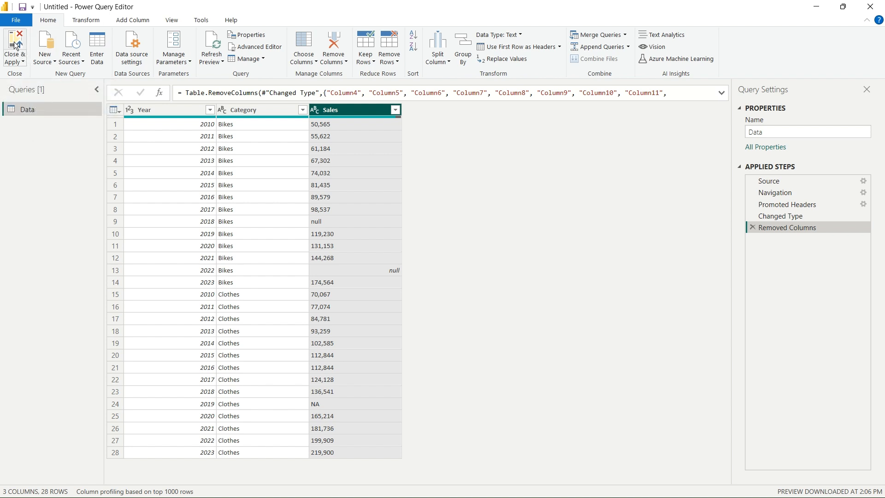
{"action": "left_click", "coordinate": [13, 41]}
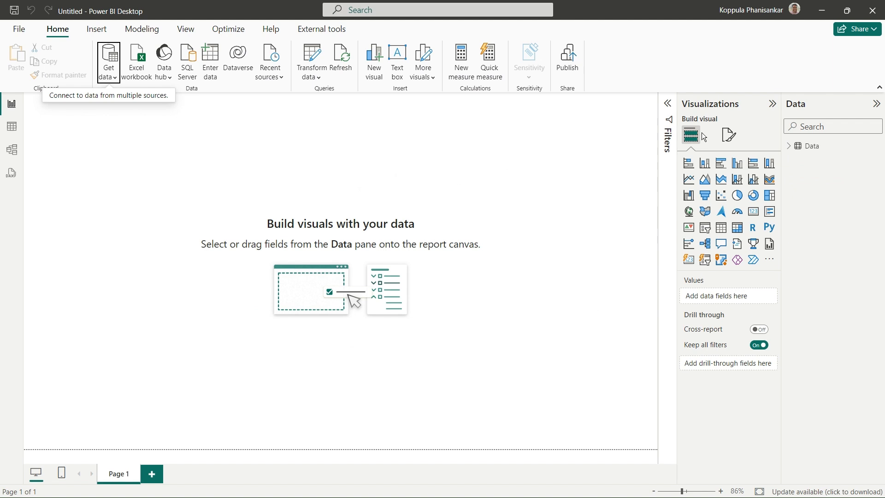
{"action": "left_click", "coordinate": [790, 146]}
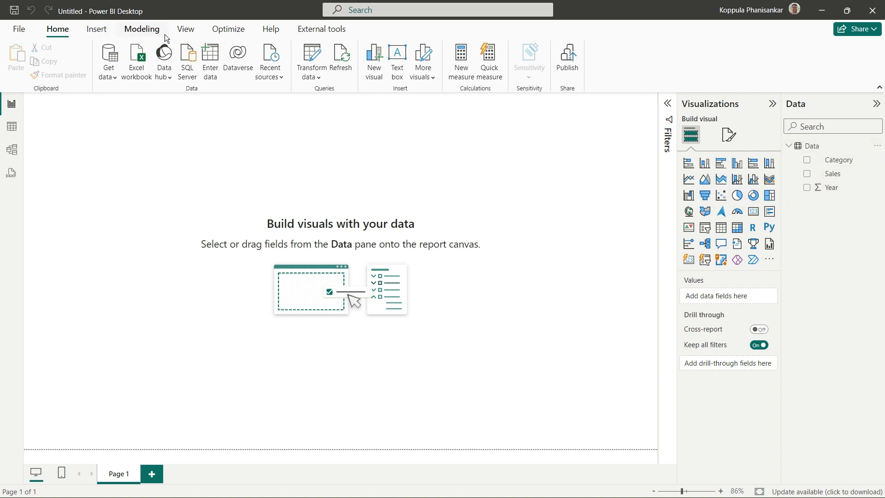
Reopen the Data query in Power Query Editor and change the Sales column's data type to Decimal Number
{"action": "left_click", "coordinate": [309, 77]}
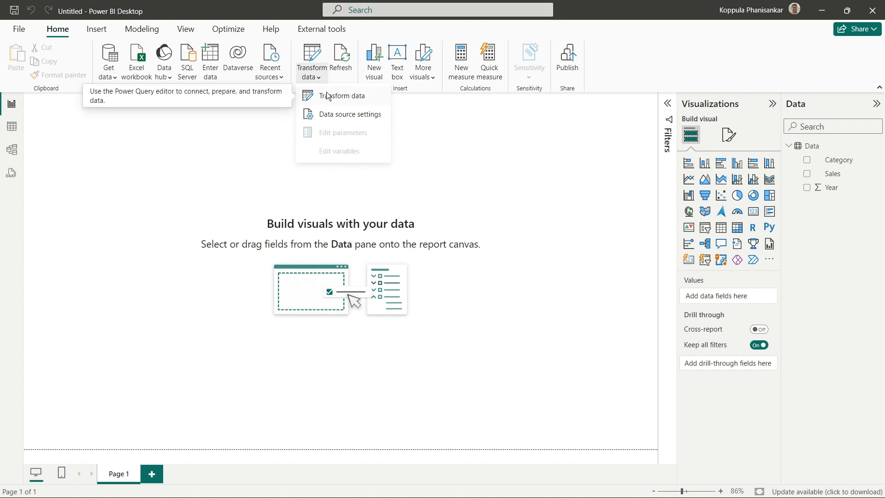
{"action": "left_click", "coordinate": [328, 95]}
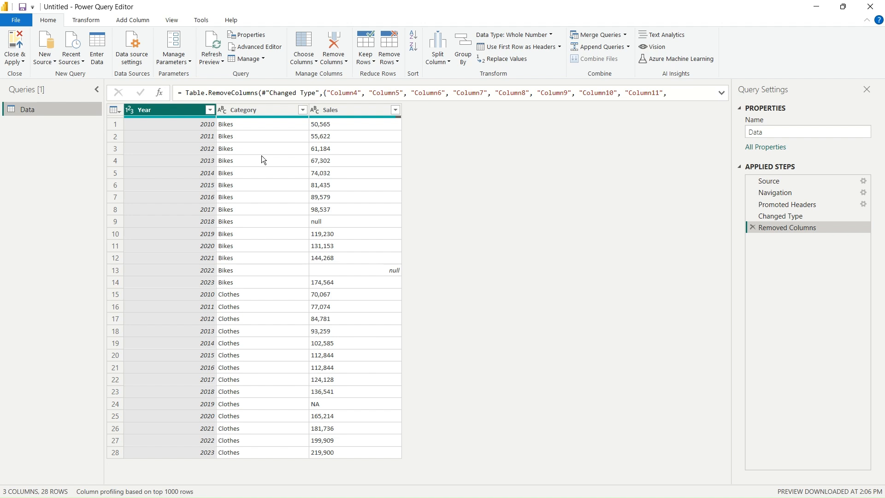
{"action": "left_click", "coordinate": [341, 109]}
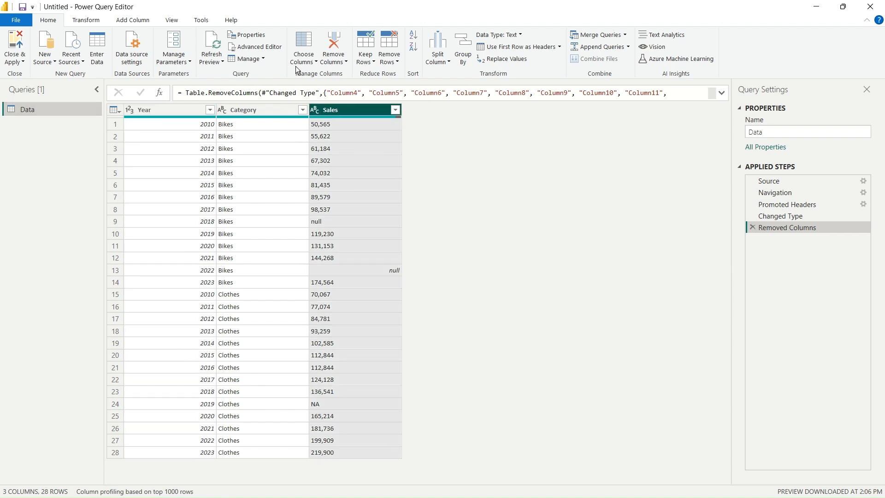
{"action": "left_click", "coordinate": [92, 23]}
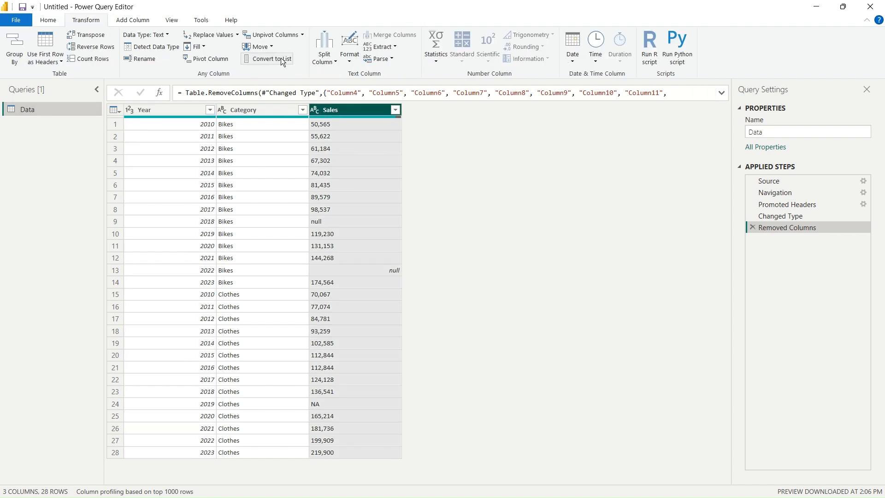
{"action": "left_click", "coordinate": [168, 35]}
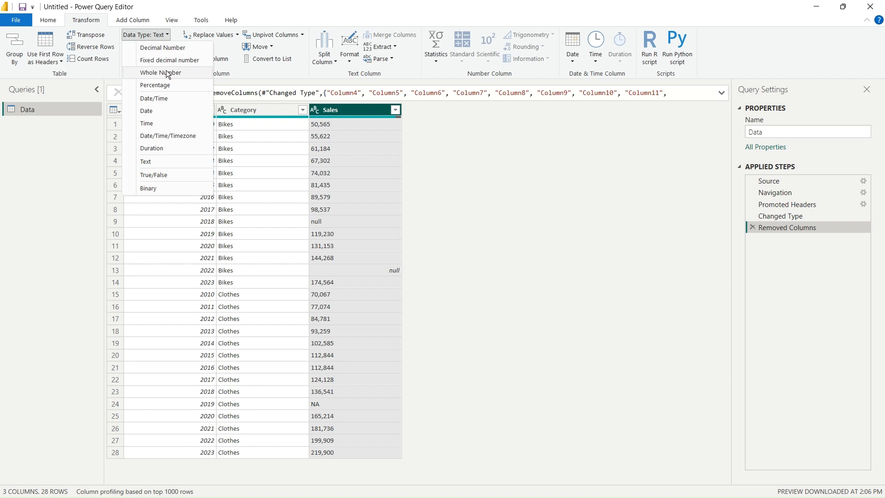
{"action": "left_click", "coordinate": [158, 49]}
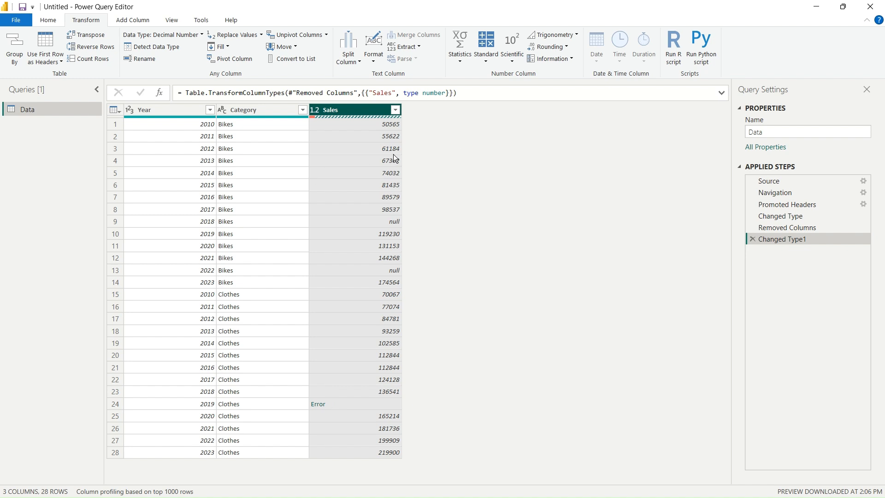
Change the Year column's data type to Text
{"action": "left_click", "coordinate": [175, 111]}
{"action": "left_click", "coordinate": [194, 35]}
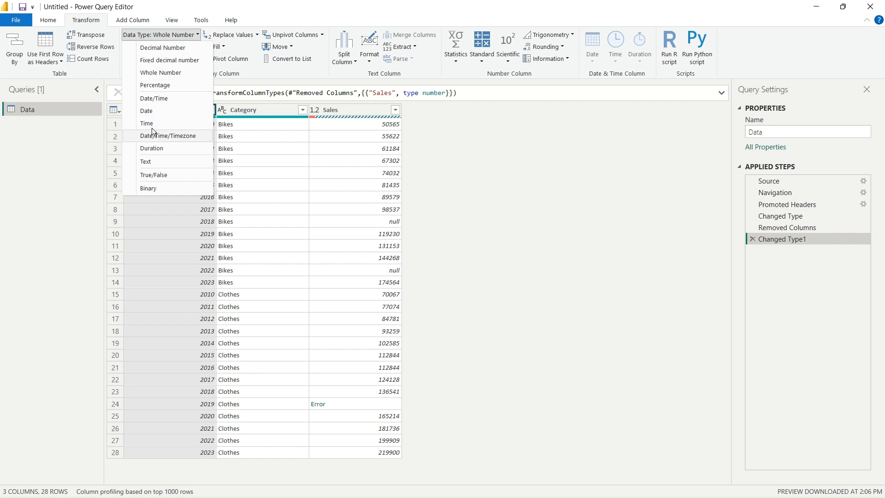
{"action": "left_click", "coordinate": [157, 162]}
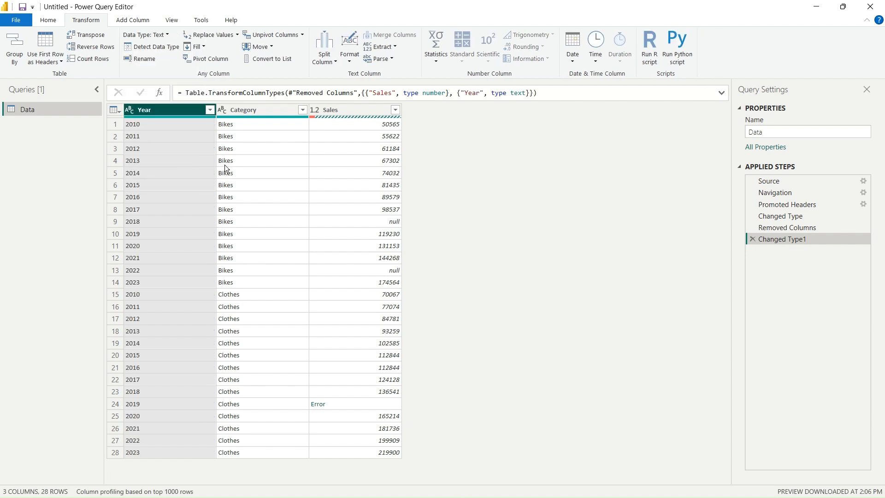
Apply the data type changes to the report and dismiss the load summary
{"action": "left_click", "coordinate": [51, 22]}
{"action": "left_click", "coordinate": [18, 41]}
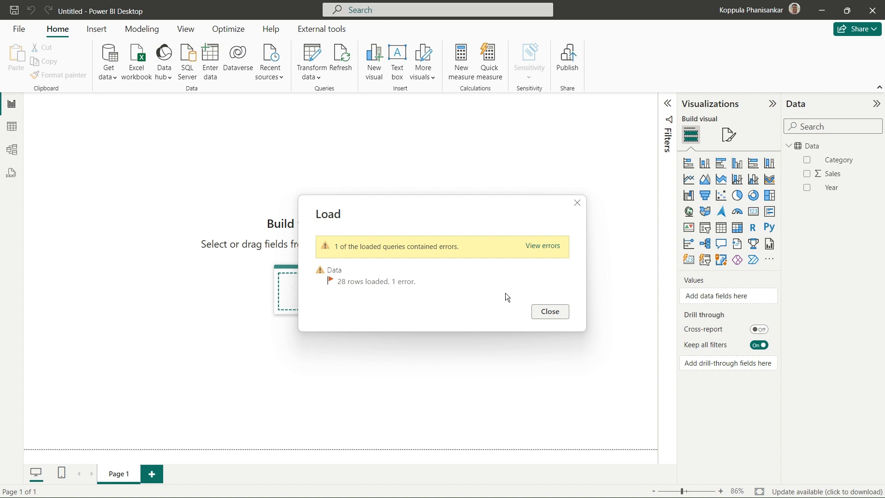
{"action": "left_click", "coordinate": [548, 312]}
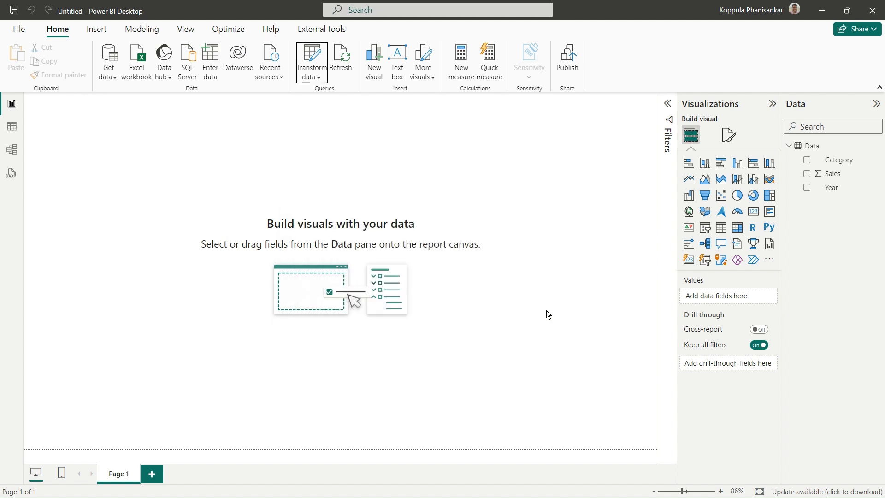
Add a Card visual showing the sum of Sales to the page and make it wider and shorter
{"action": "left_click", "coordinate": [807, 174]}
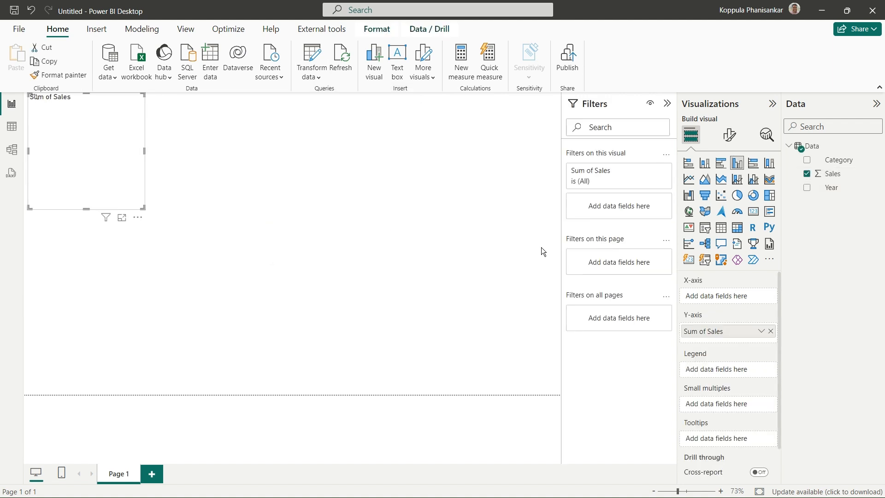
{"action": "left_click", "coordinate": [754, 213]}
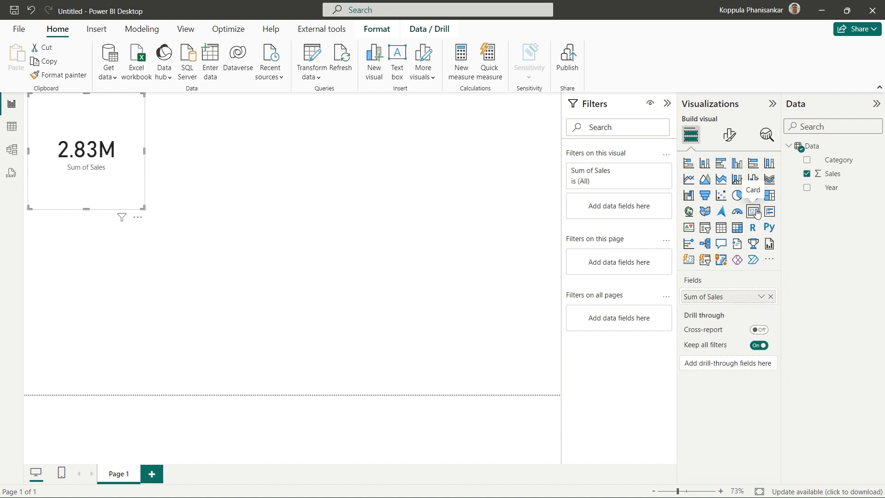
{"action": "left_click_drag", "start_coordinate": [143, 208], "coordinate": [177, 190]}
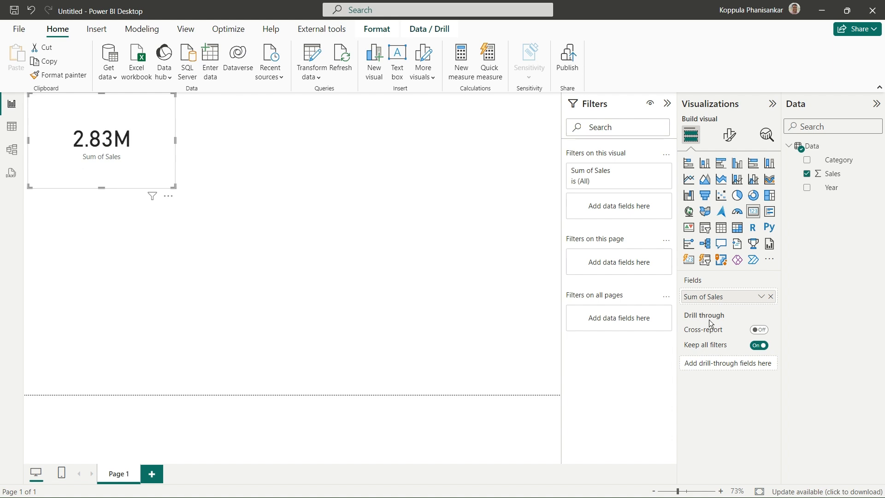
Rename the card's Sum of Sales field to Total Sales for this visual
{"action": "left_click", "coordinate": [761, 297]}
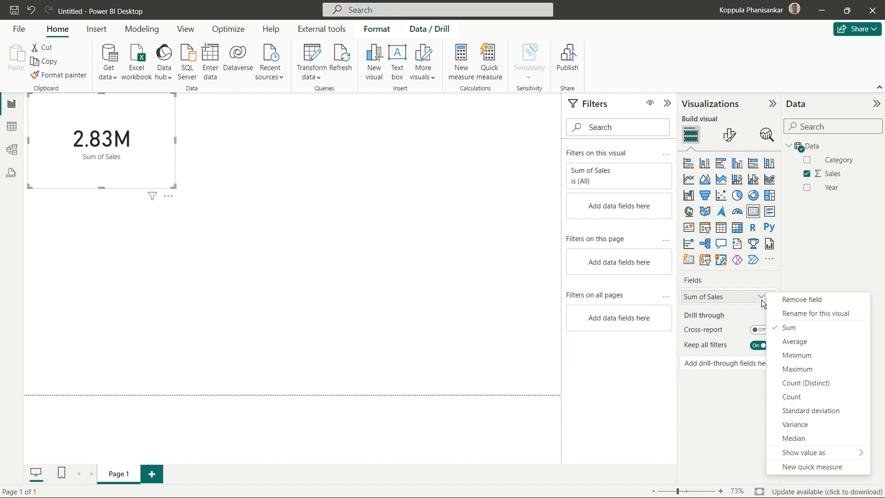
{"action": "left_click", "coordinate": [807, 314]}
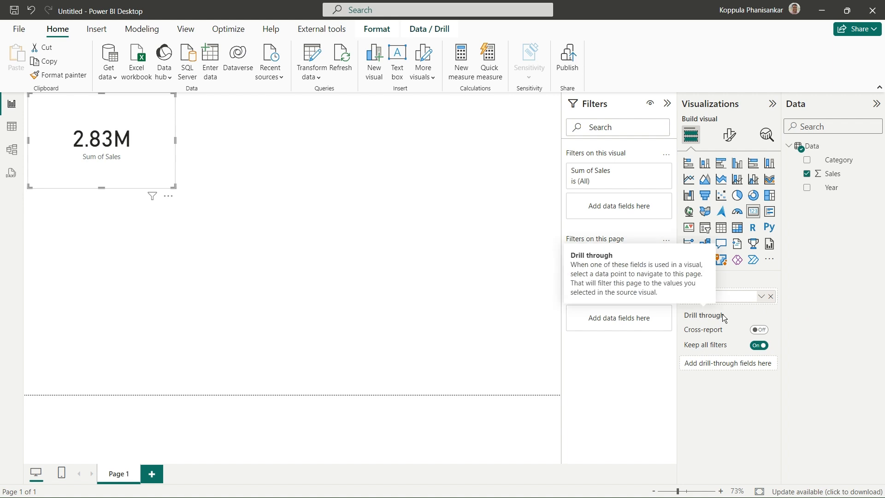
{"action": "type", "text": "Totalk"}
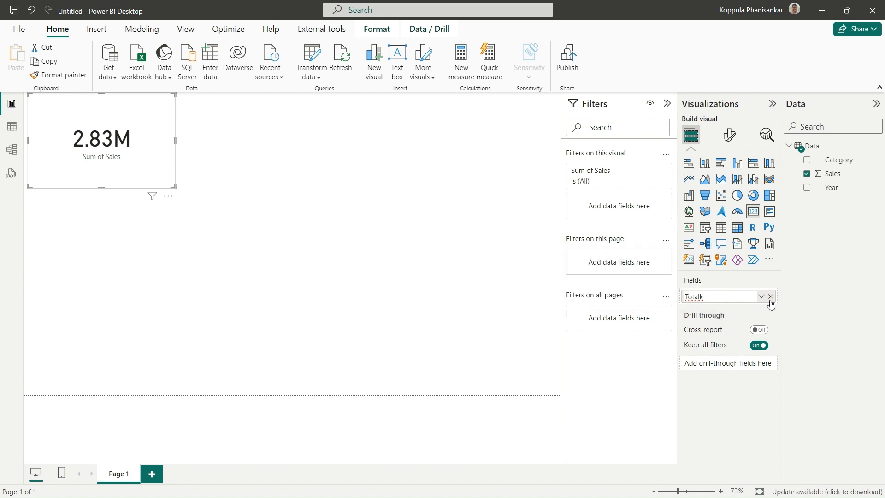
{"action": "type", "text": "l Sales"}
{"action": "key", "text": "Return"}
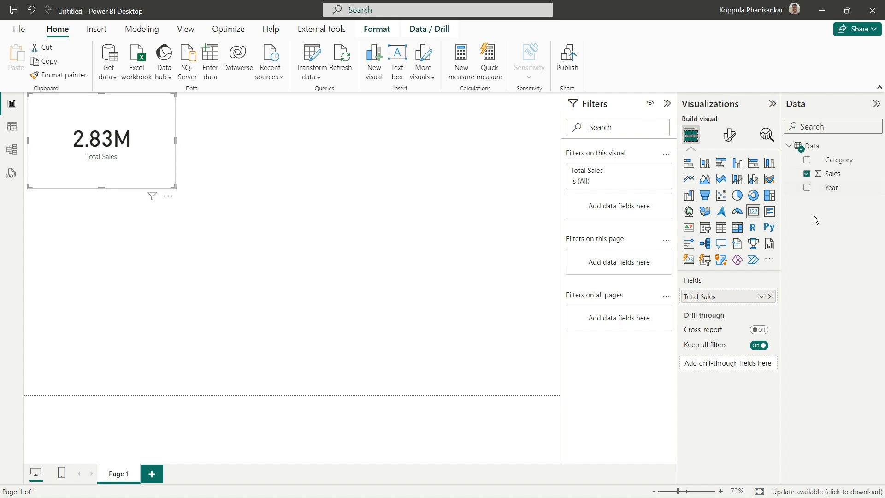
{"action": "left_click", "coordinate": [688, 180]}
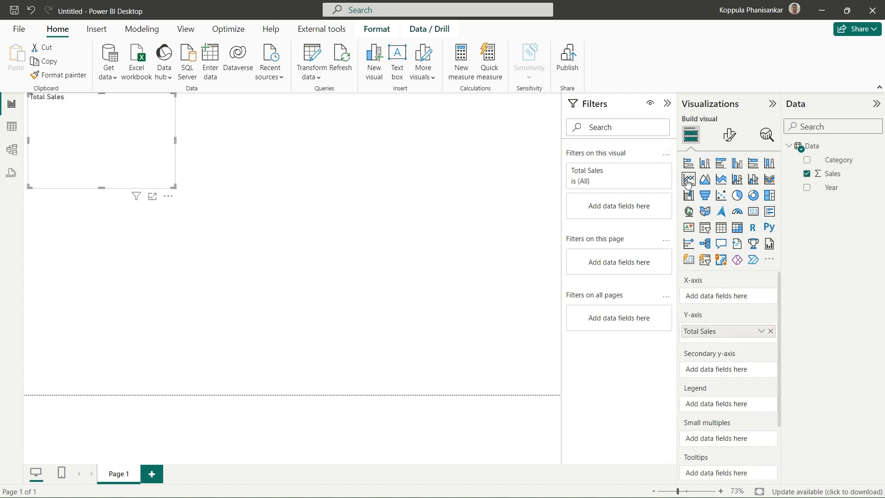
{"action": "mouse_move", "coordinate": [139, 160]}
{"action": "left_mouse_down"}
{"action": "mouse_move", "coordinate": [291, 255]}
{"action": "mouse_move", "coordinate": [153, 159]}
{"action": "mouse_move", "coordinate": [137, 158]}
{"action": "left_mouse_up"}
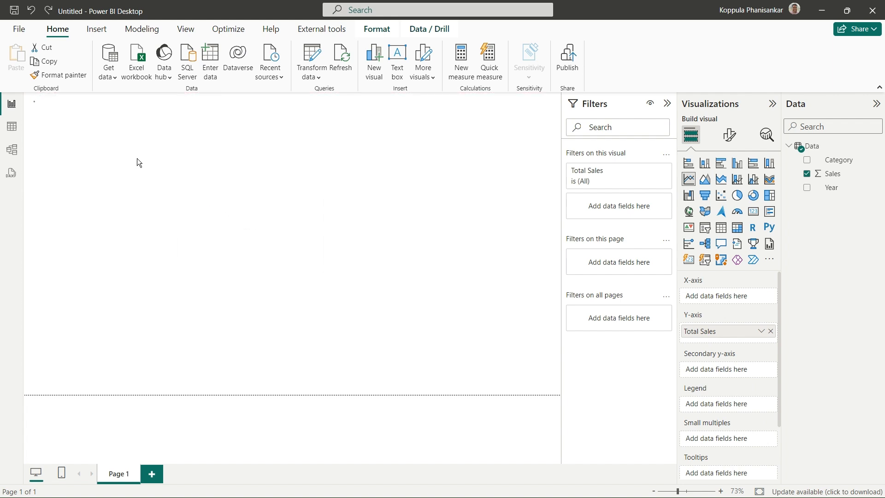
{"action": "key", "text": "ctrl+z"}
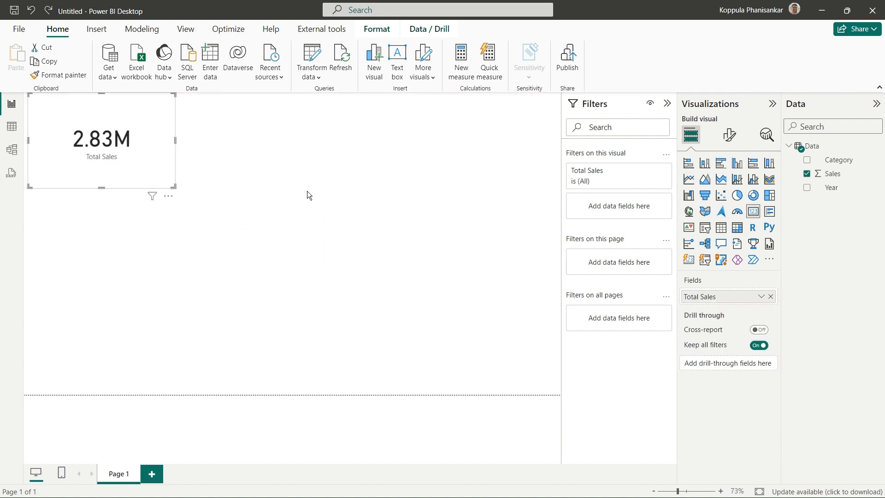
Add a separate line chart below the card with Sales on the Y-axis and Year on the X-axis, enlarged to nearly the full page width
{"action": "left_click", "coordinate": [306, 191]}
{"action": "left_click", "coordinate": [689, 179]}
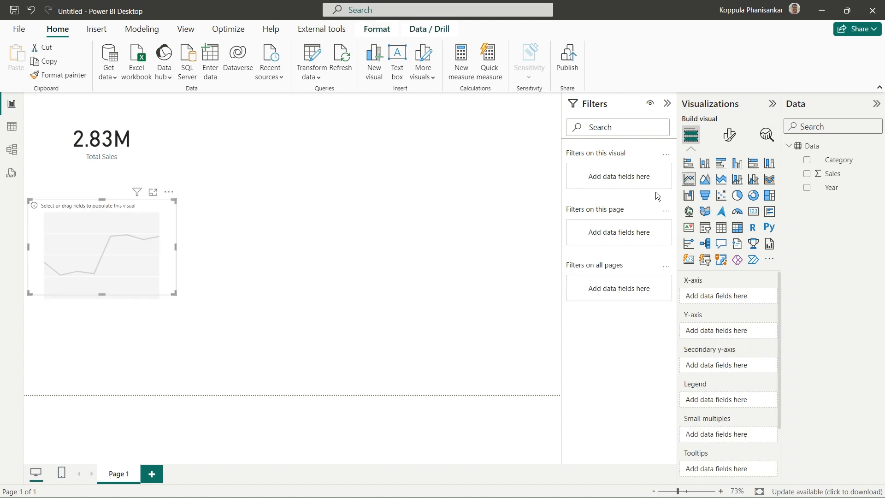
{"action": "left_click_drag", "start_coordinate": [172, 295], "coordinate": [494, 353]}
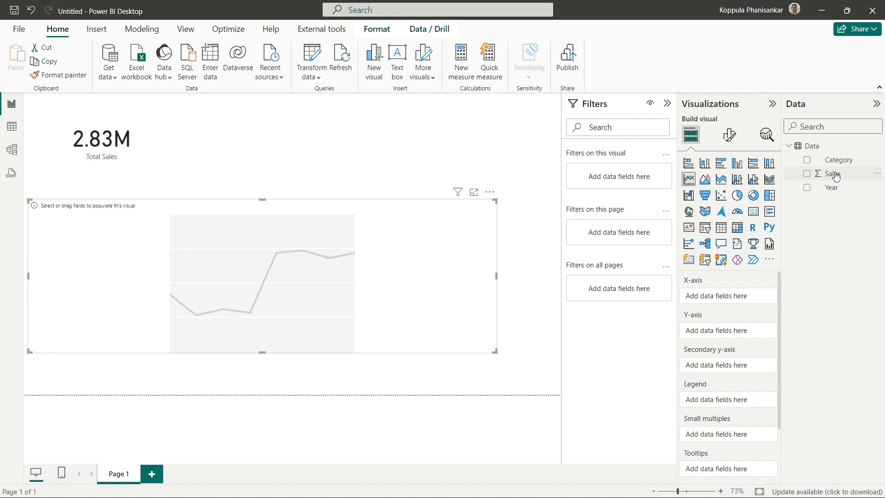
{"action": "left_click_drag", "start_coordinate": [832, 175], "coordinate": [724, 335]}
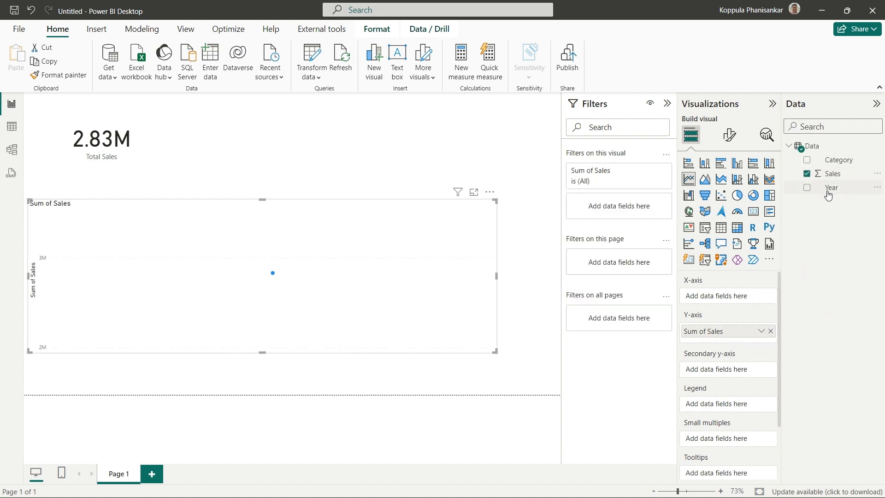
{"action": "left_click_drag", "start_coordinate": [829, 188], "coordinate": [721, 299]}
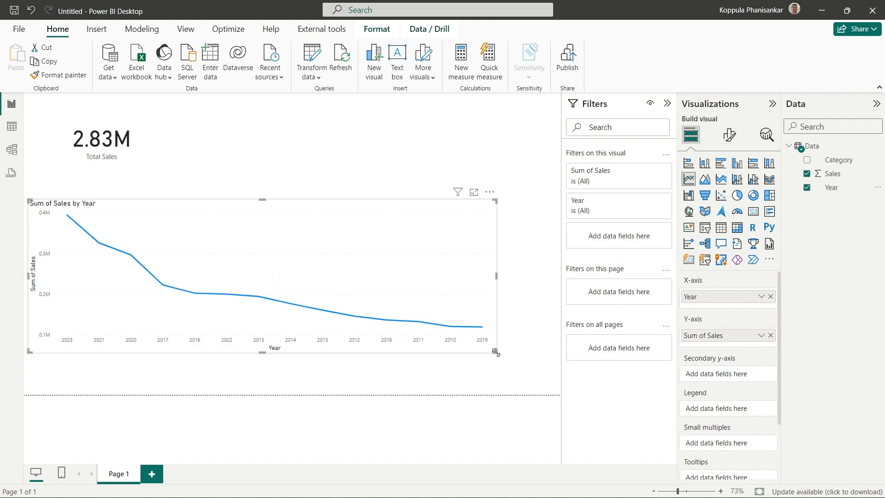
{"action": "left_click_drag", "start_coordinate": [527, 368], "coordinate": [551, 378]}
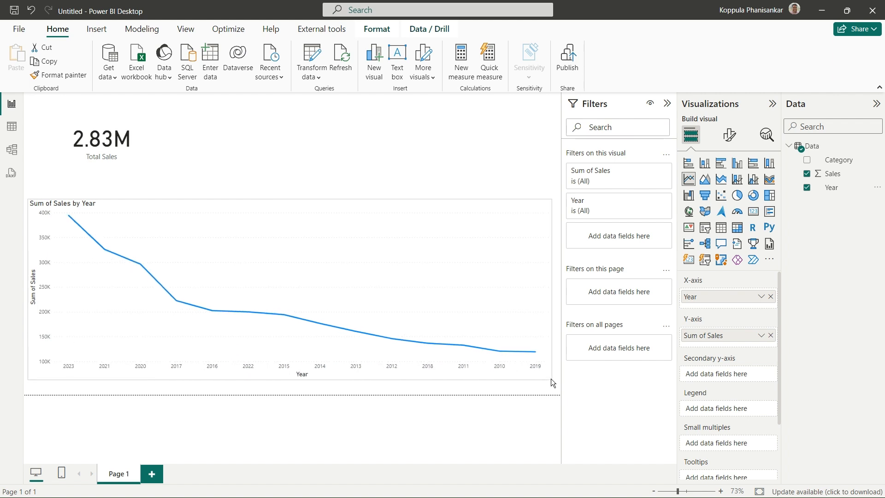
Add a Category slicer above the line chart and narrow it toward the page's upper-right corner
{"action": "left_click", "coordinate": [367, 130]}
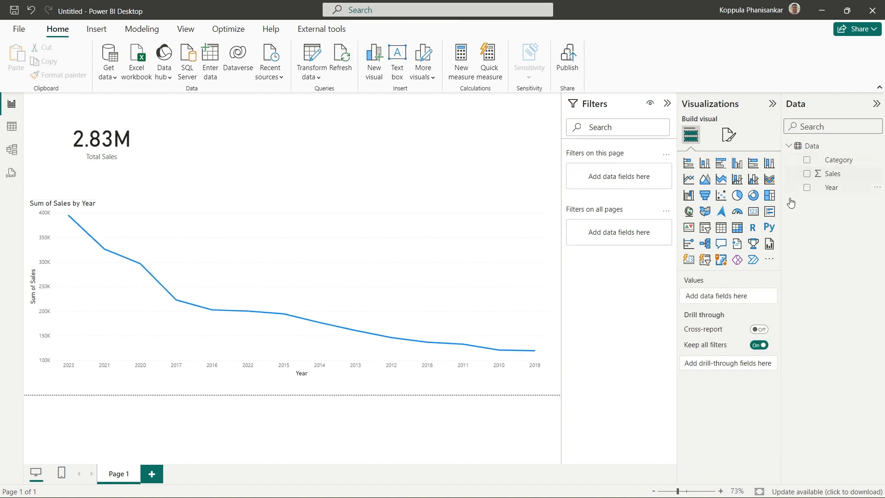
{"action": "left_click", "coordinate": [706, 232]}
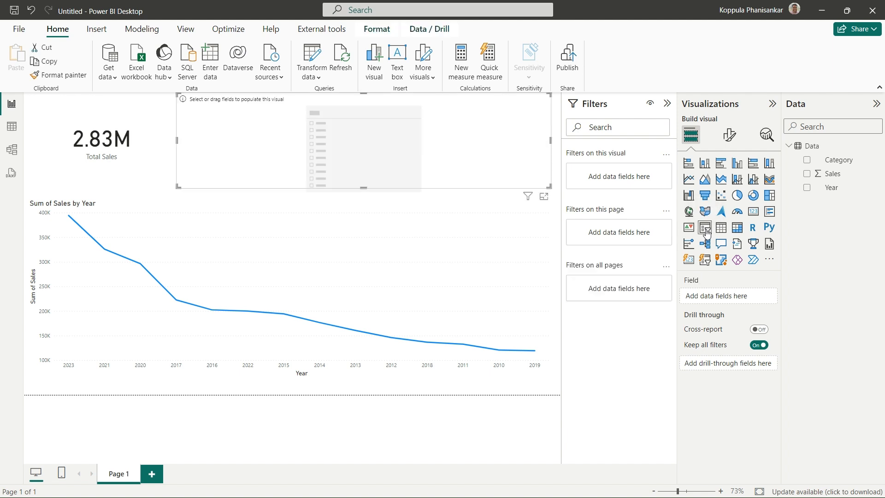
{"action": "left_click", "coordinate": [804, 160]}
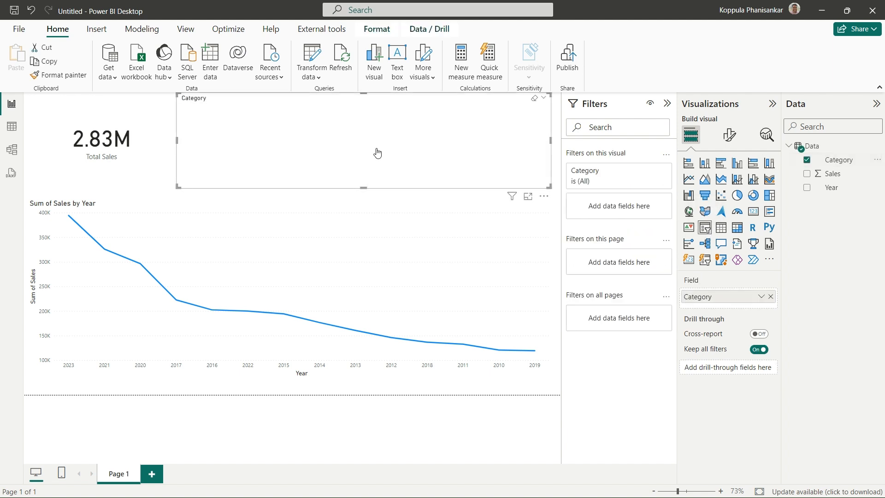
{"action": "left_click_drag", "start_coordinate": [176, 94], "coordinate": [462, 99]}
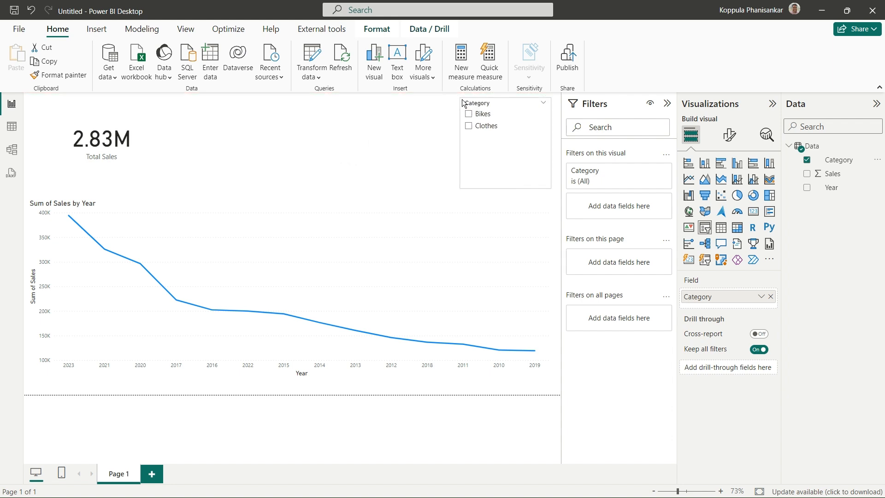
Test the Category slicer by filtering the page to Clothes, Bikes, and Clothes again
{"action": "left_click", "coordinate": [468, 127]}
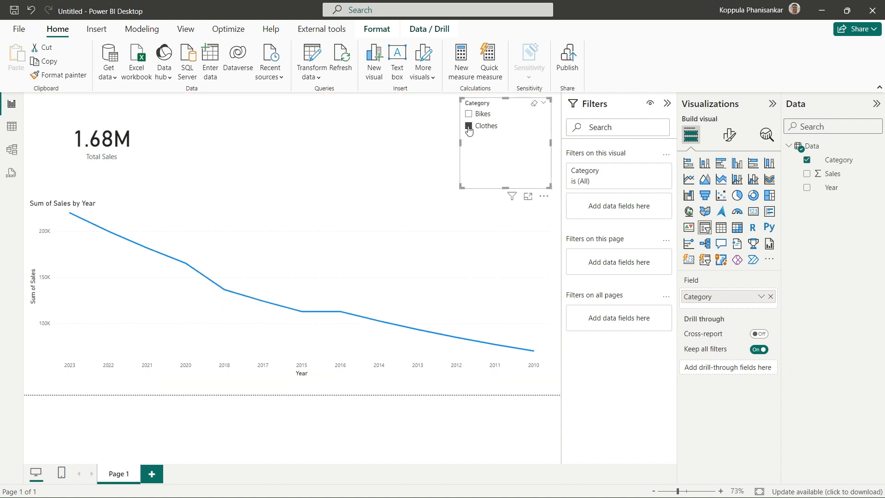
{"action": "left_click", "coordinate": [468, 114]}
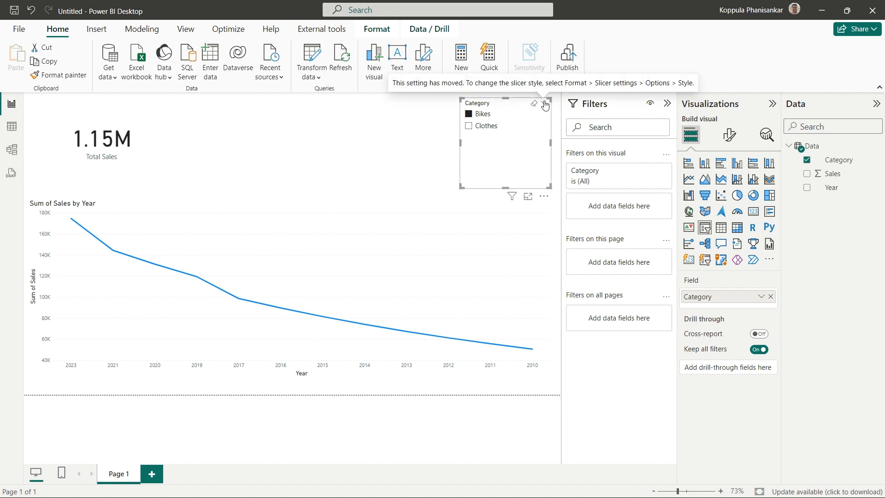
{"action": "left_click", "coordinate": [468, 126]}
Set the Category slicer's style to Tile and try switching between the Clothes and Bikes tiles
{"action": "left_click", "coordinate": [729, 134]}
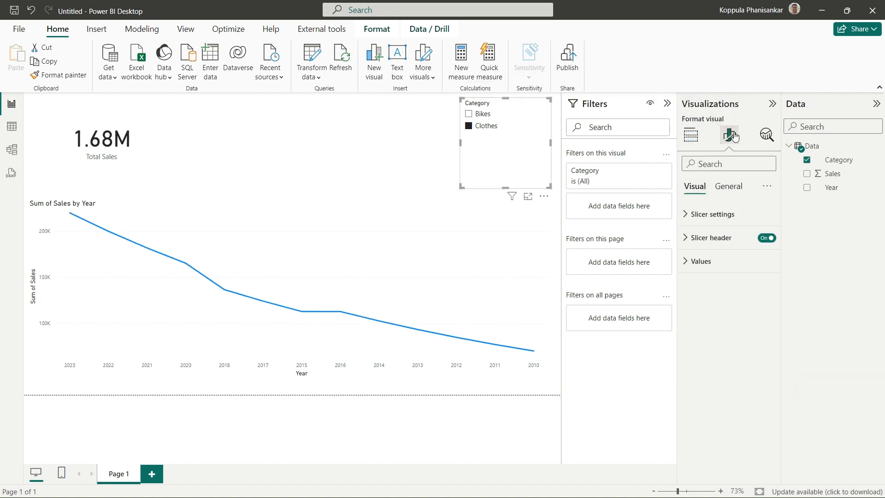
{"action": "left_click", "coordinate": [685, 216]}
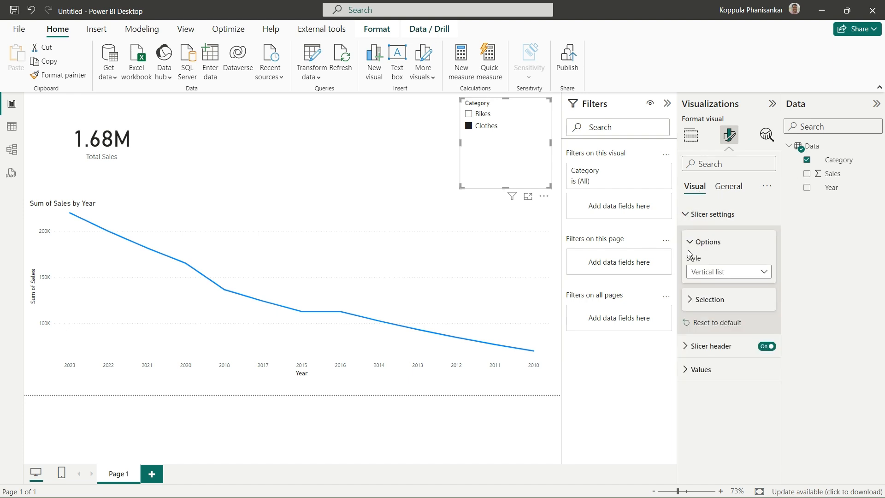
{"action": "left_click", "coordinate": [764, 275]}
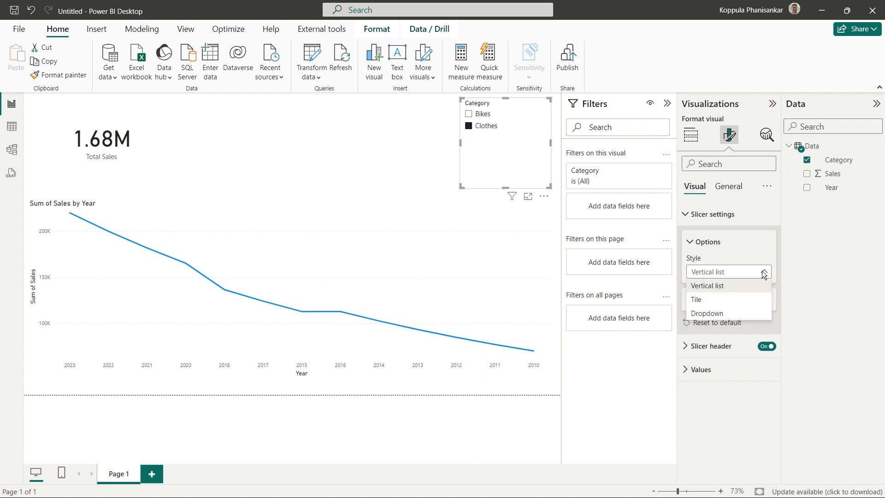
{"action": "left_click", "coordinate": [707, 300]}
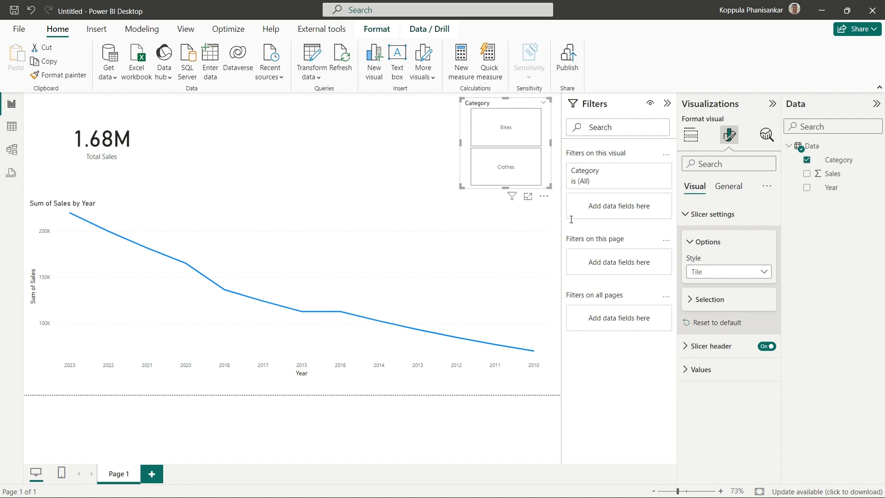
{"action": "left_click", "coordinate": [501, 161]}
{"action": "left_click", "coordinate": [498, 135]}
{"action": "left_click", "coordinate": [502, 162]}
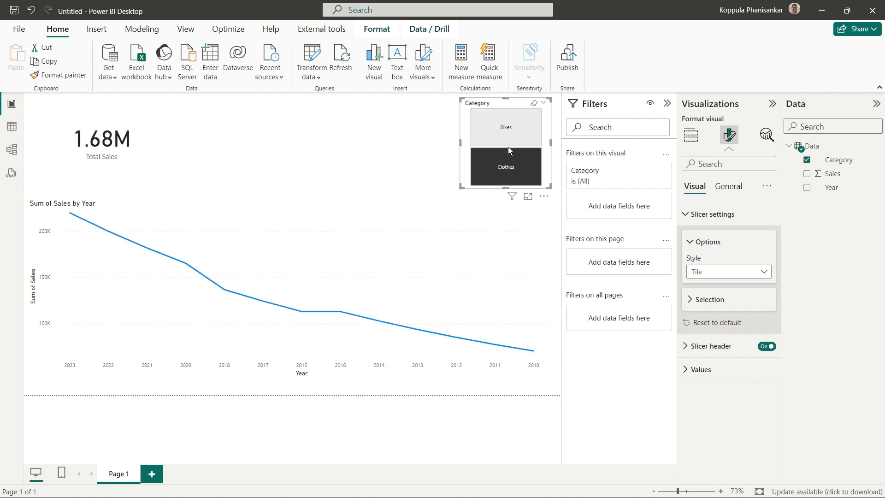
Change the Category slicer's style to Dropdown and expand its list of categories
{"action": "left_click", "coordinate": [735, 275]}
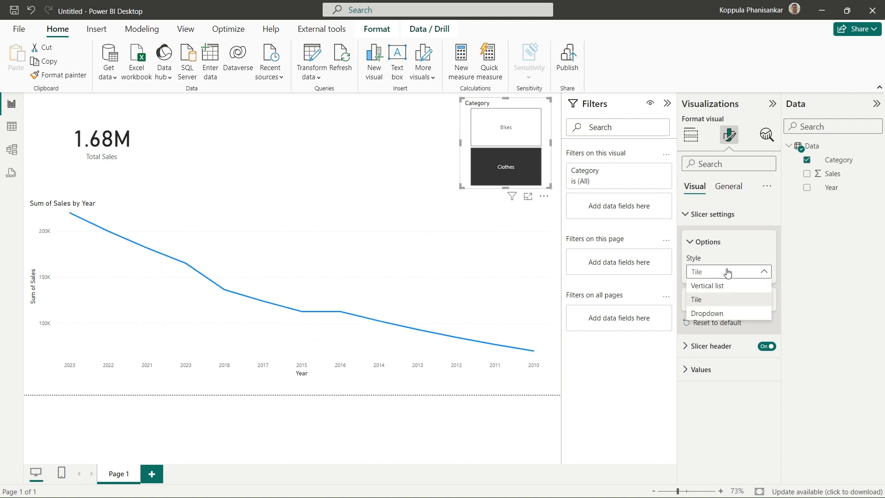
{"action": "left_click", "coordinate": [726, 312]}
{"action": "left_click", "coordinate": [541, 116]}
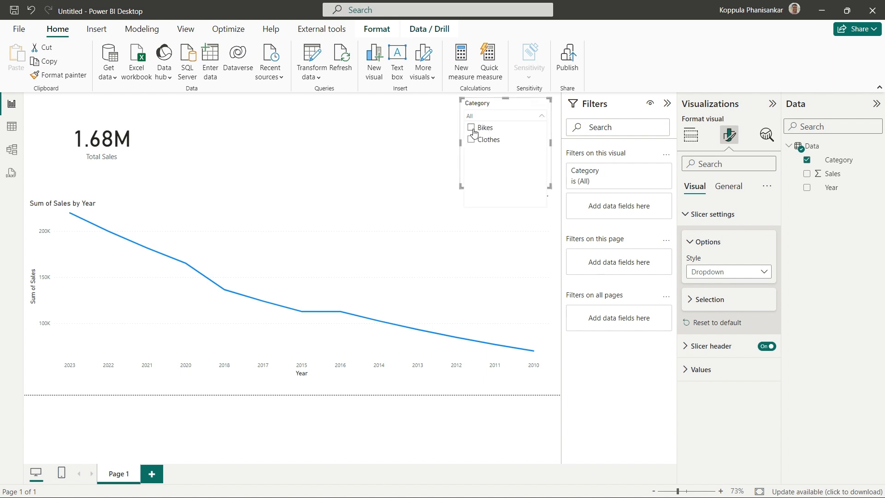
Enable Single select for the Category slicer and choose Clothes from its list
{"action": "left_click", "coordinate": [699, 300]}
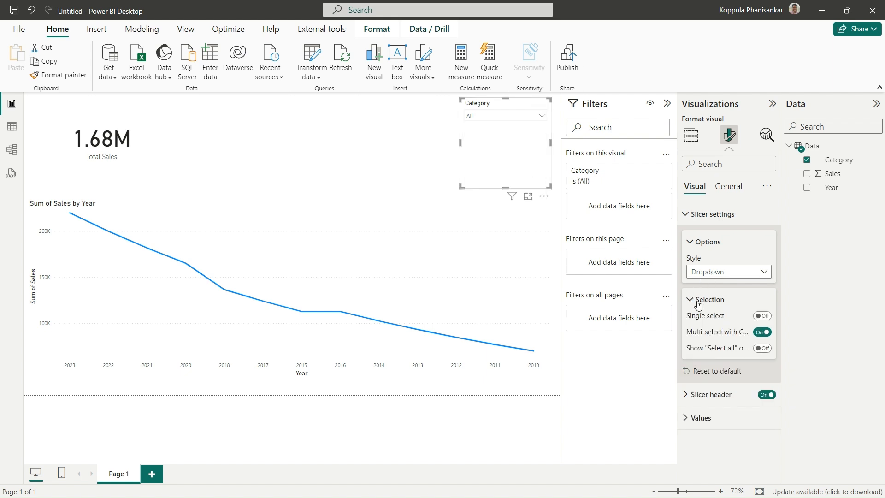
{"action": "left_click", "coordinate": [763, 316]}
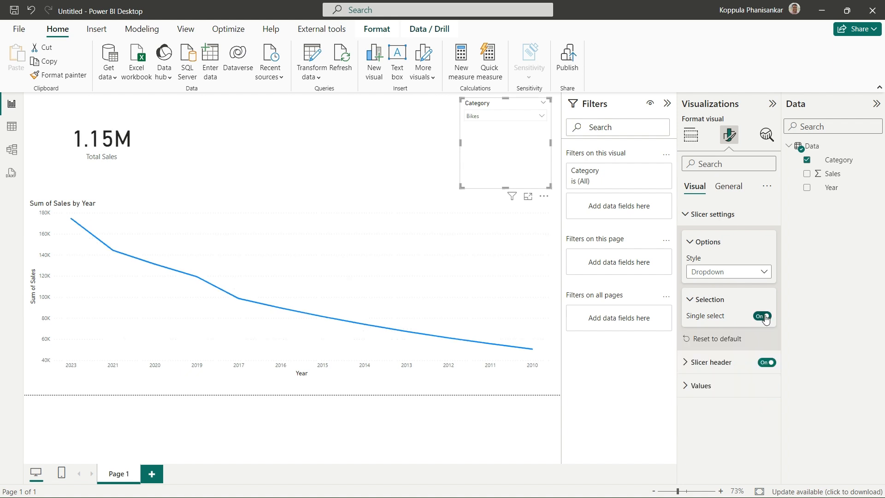
{"action": "left_click", "coordinate": [532, 116]}
{"action": "left_click", "coordinate": [485, 139]}
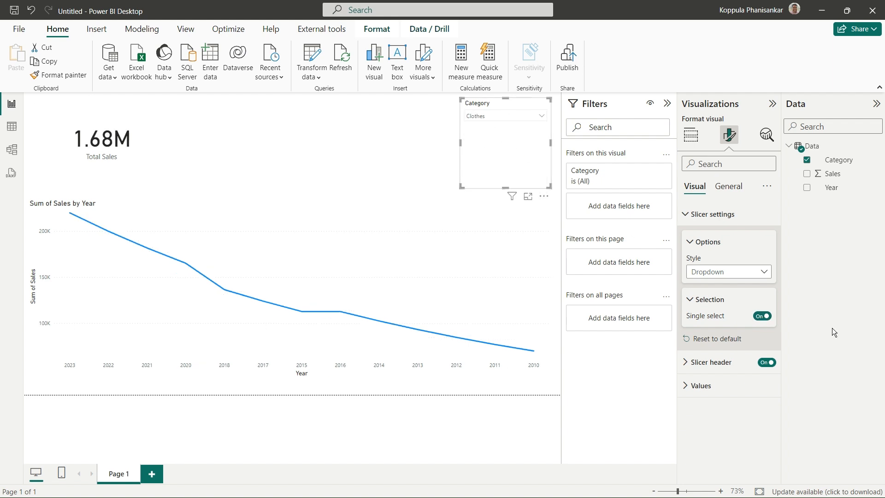
Disable Single select, enable the "Select all" option, and set the Category slicer's style to Vertical list
{"action": "left_click", "coordinate": [758, 316]}
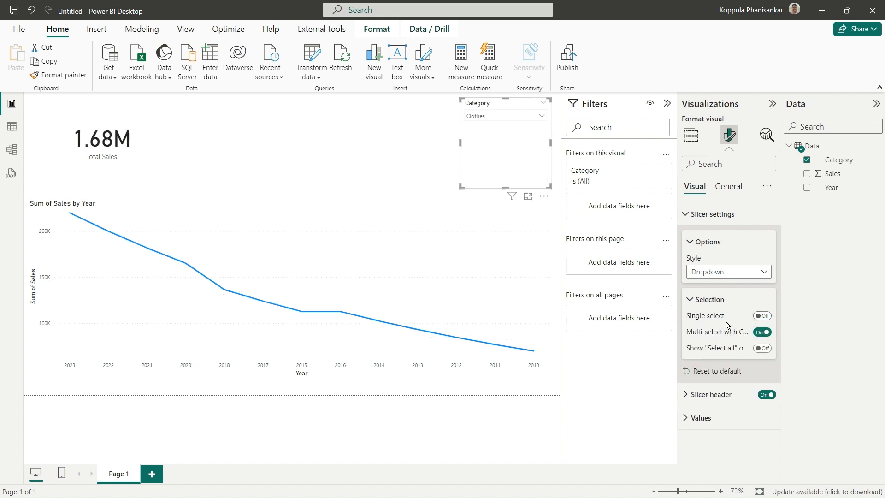
{"action": "left_click", "coordinate": [763, 349]}
{"action": "left_click", "coordinate": [705, 272]}
{"action": "left_click", "coordinate": [712, 287]}
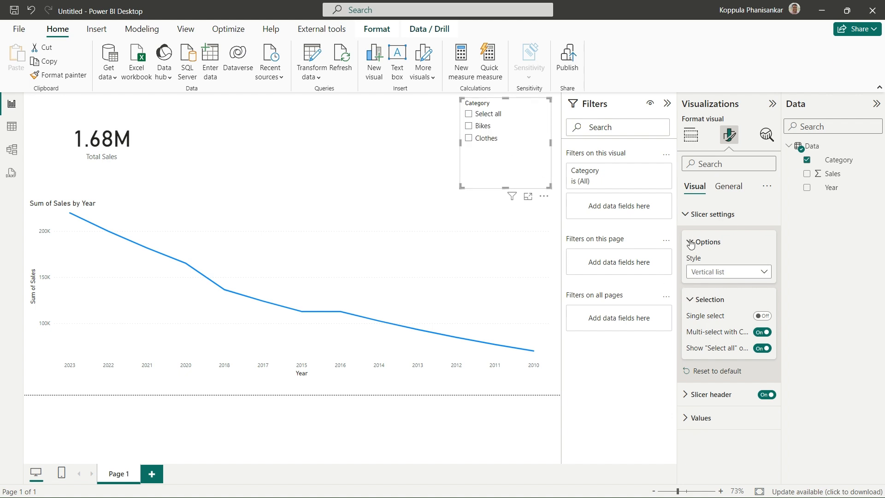
Turn the Category slicer's header off and back on, and look through its header text settings
{"action": "left_click", "coordinate": [691, 242]}
{"action": "left_click", "coordinate": [692, 271]}
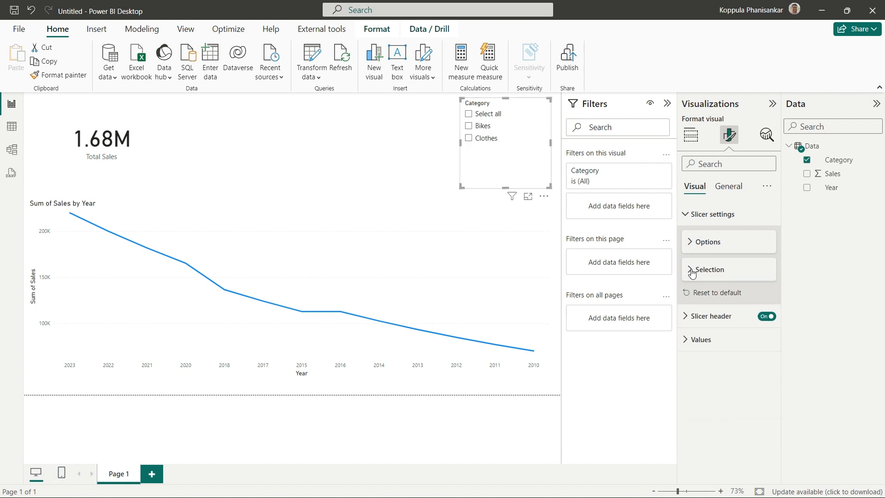
{"action": "left_click", "coordinate": [687, 317]}
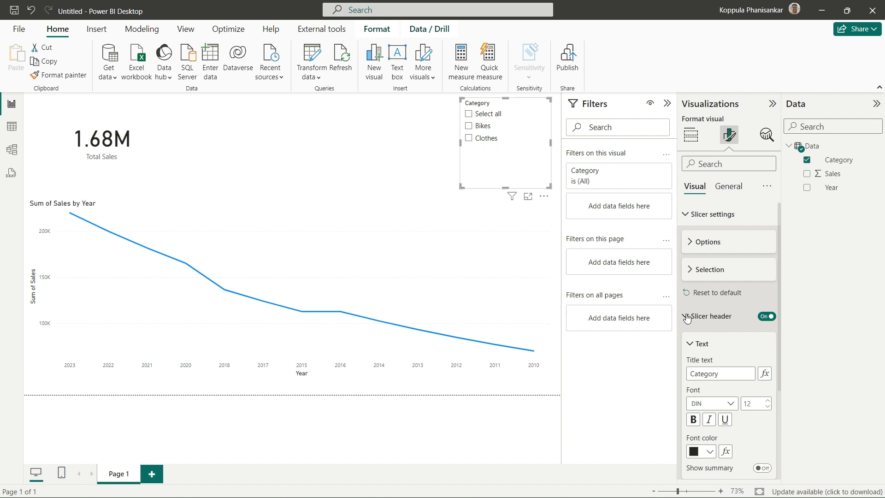
{"action": "left_click", "coordinate": [767, 316]}
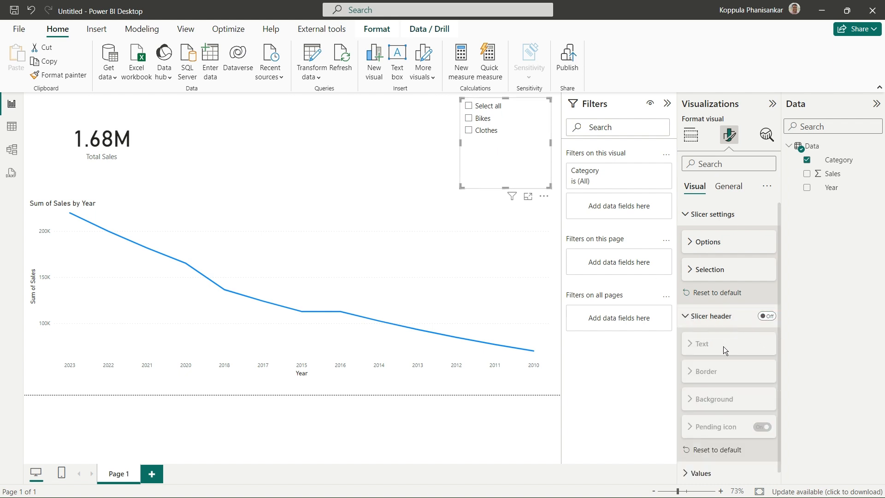
{"action": "left_click", "coordinate": [766, 316]}
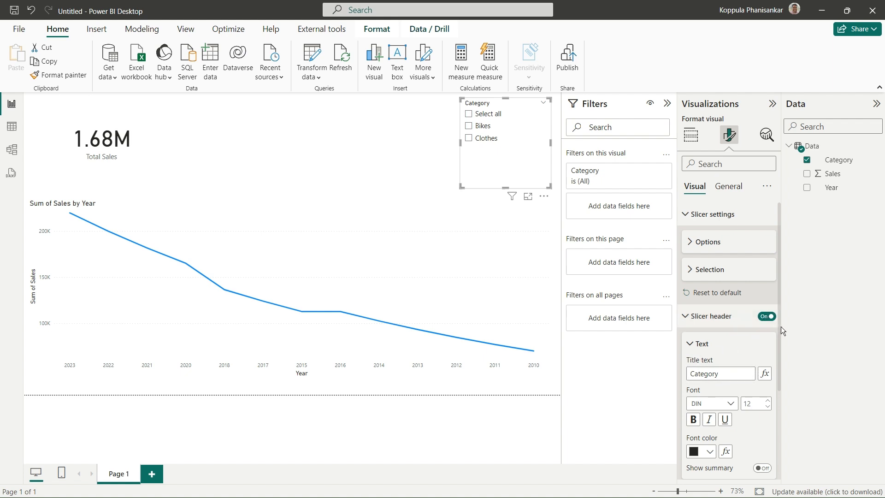
{"action": "scroll", "coordinate": [779, 327], "scroll_direction": "down", "scroll_amount": 3}
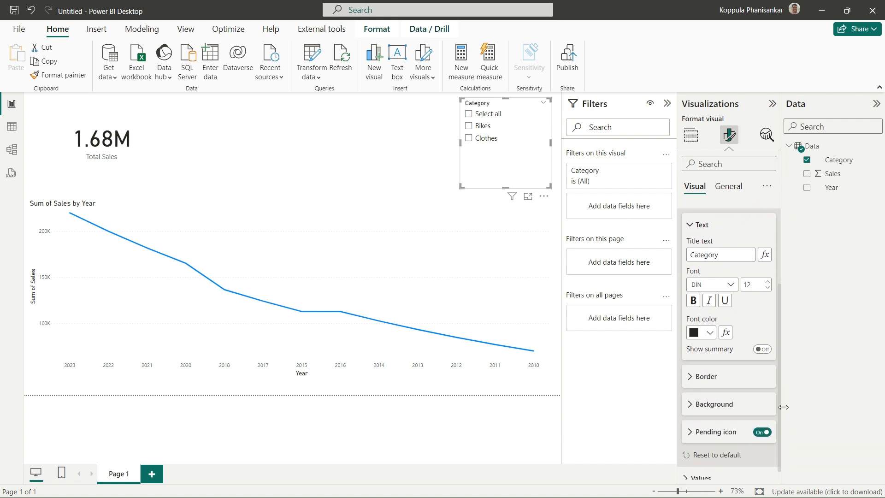
Turn on the selection summary in the Category slicer's header
{"action": "left_click", "coordinate": [761, 351]}
{"action": "left_click", "coordinate": [764, 353]}
{"action": "left_click", "coordinate": [764, 354]}
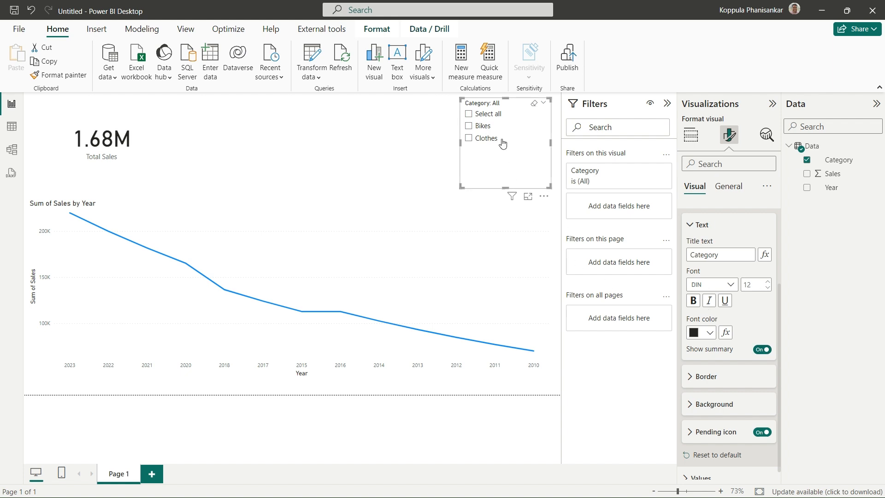
Test the Category slicer with Bikes, Clothes and Select all, leaving no category selected
{"action": "left_click", "coordinate": [469, 126]}
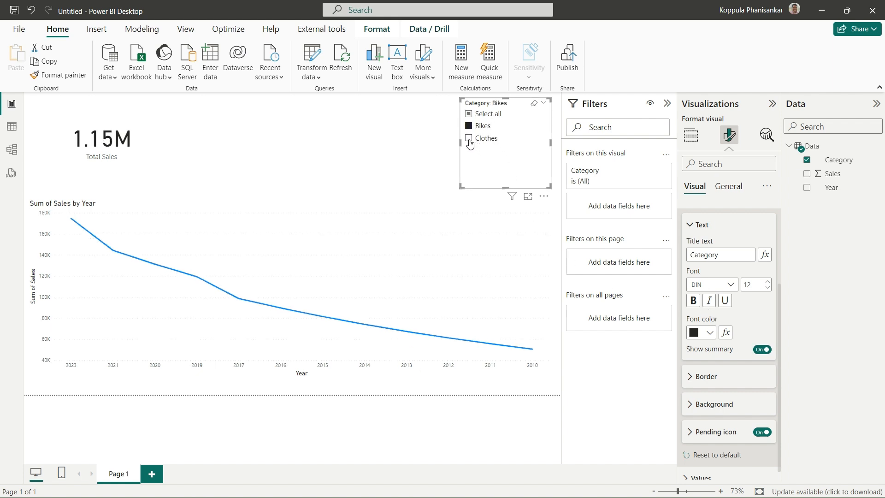
{"action": "left_click", "coordinate": [469, 138]}
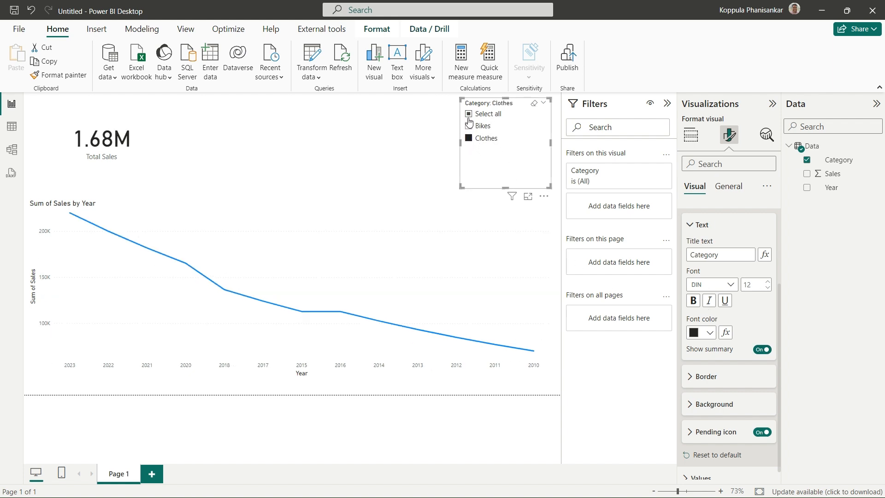
{"action": "left_click", "coordinate": [469, 114]}
{"action": "left_click", "coordinate": [469, 116]}
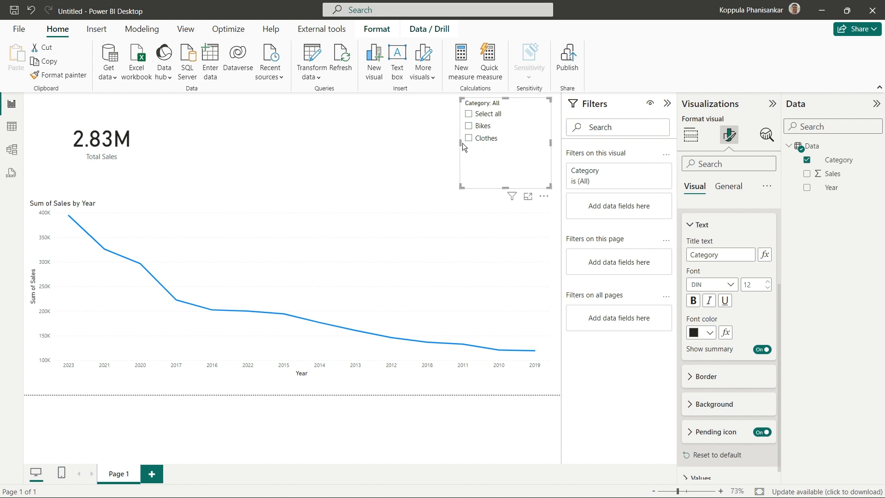
Try a wider Category slicer by moving its left edge, and set it slightly narrower than its original width
{"action": "left_click_drag", "start_coordinate": [460, 143], "coordinate": [305, 143]}
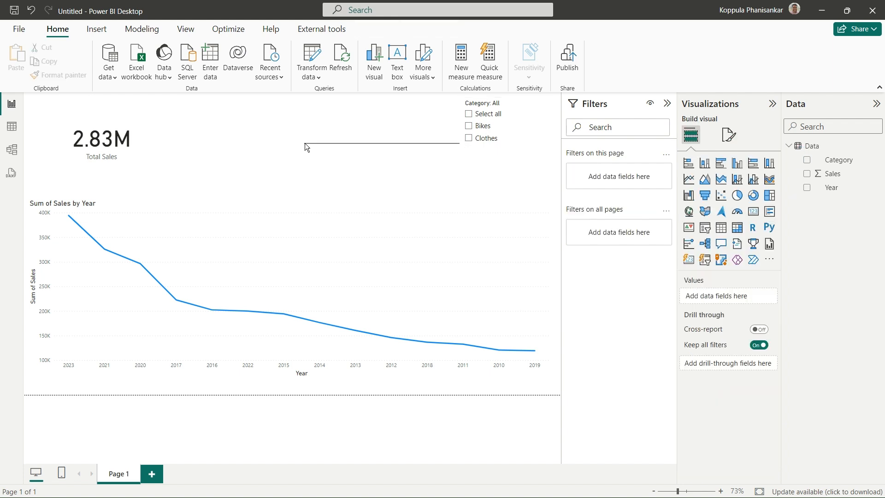
{"action": "left_click", "coordinate": [460, 148]}
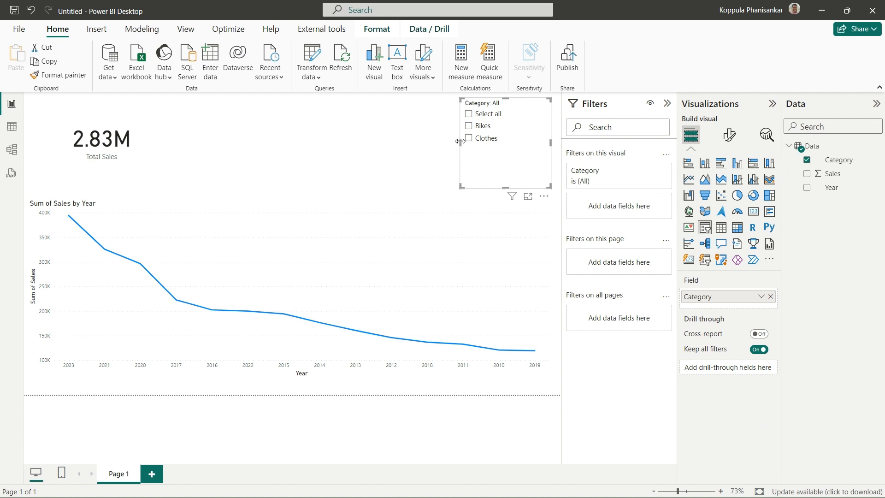
{"action": "left_click_drag", "start_coordinate": [460, 142], "coordinate": [292, 153]}
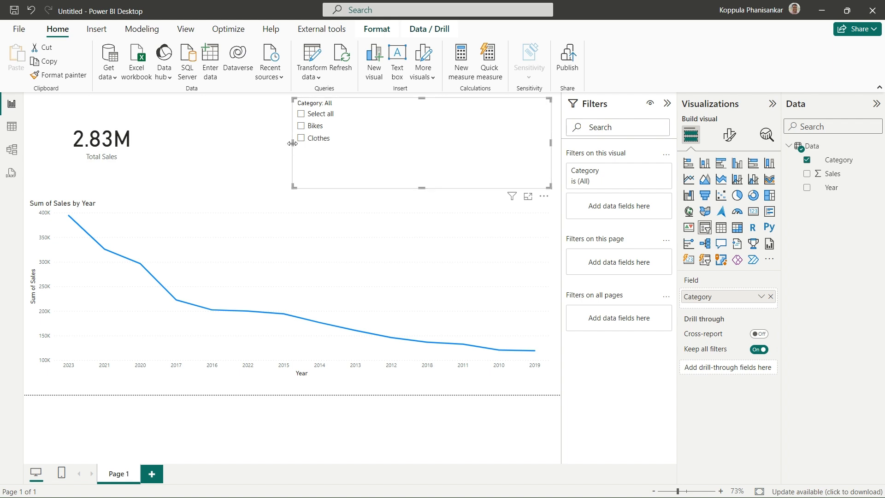
{"action": "left_click_drag", "start_coordinate": [296, 142], "coordinate": [470, 165]}
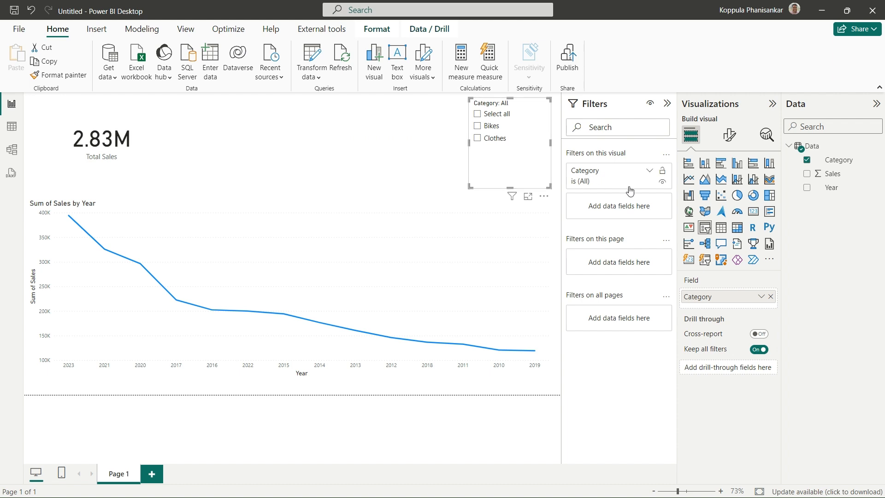
Look through the font, color and padding settings for the Category slicer's values
{"action": "left_click", "coordinate": [729, 134]}
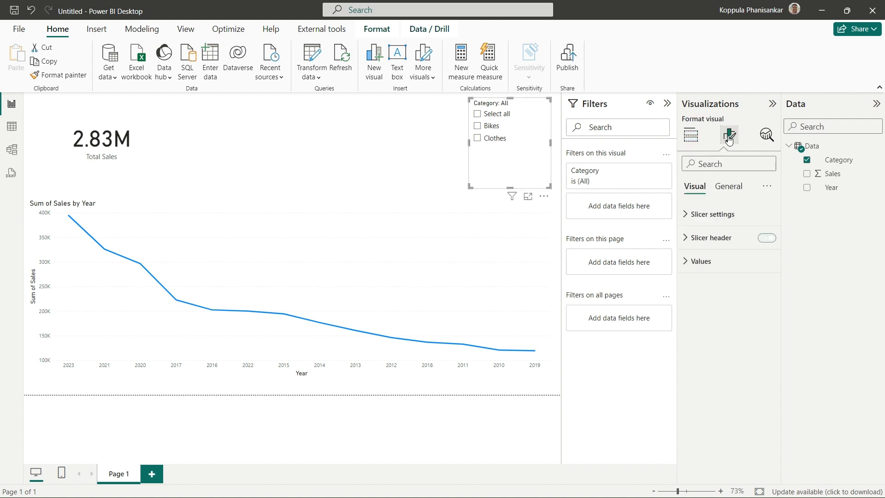
{"action": "left_click", "coordinate": [690, 262]}
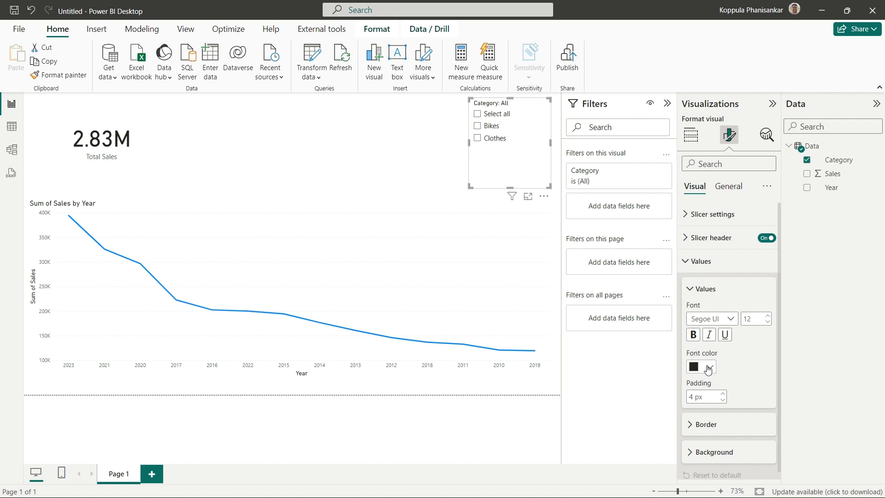
{"action": "left_click", "coordinate": [691, 294]}
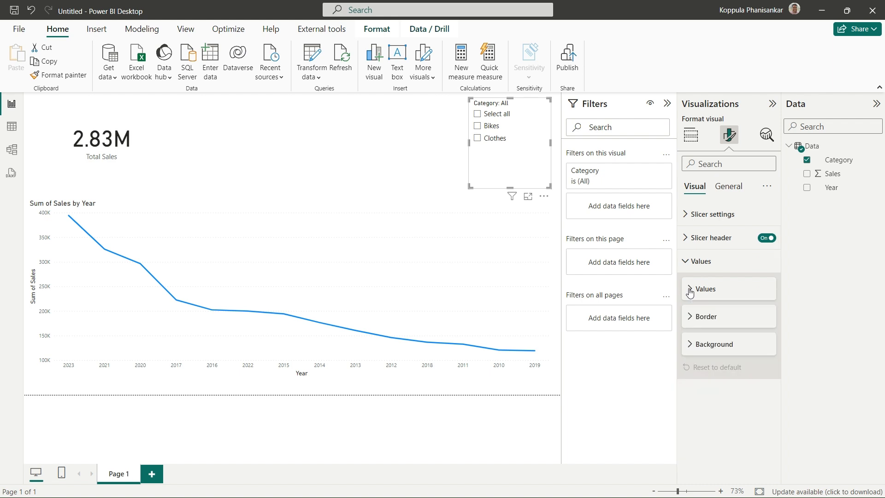
Add a separate pie chart showing Sales by Category to the report page
{"action": "left_click", "coordinate": [690, 138]}
{"action": "left_click", "coordinate": [295, 145]}
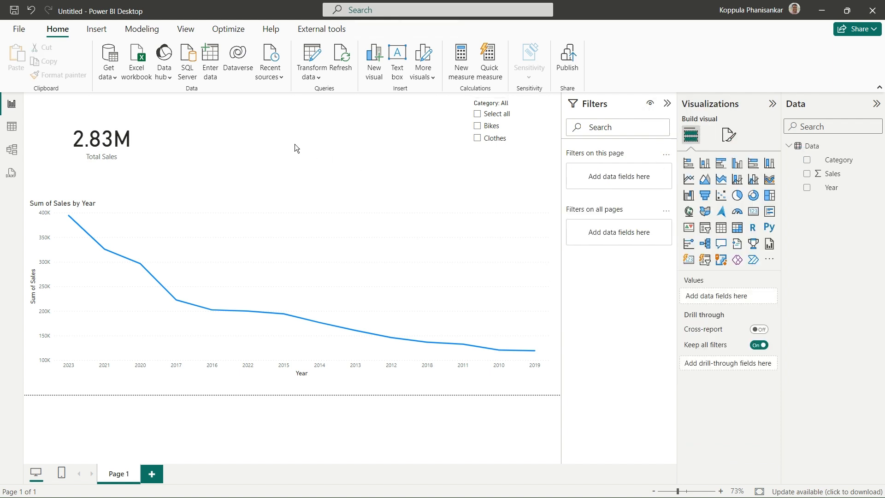
{"action": "left_click", "coordinate": [737, 196]}
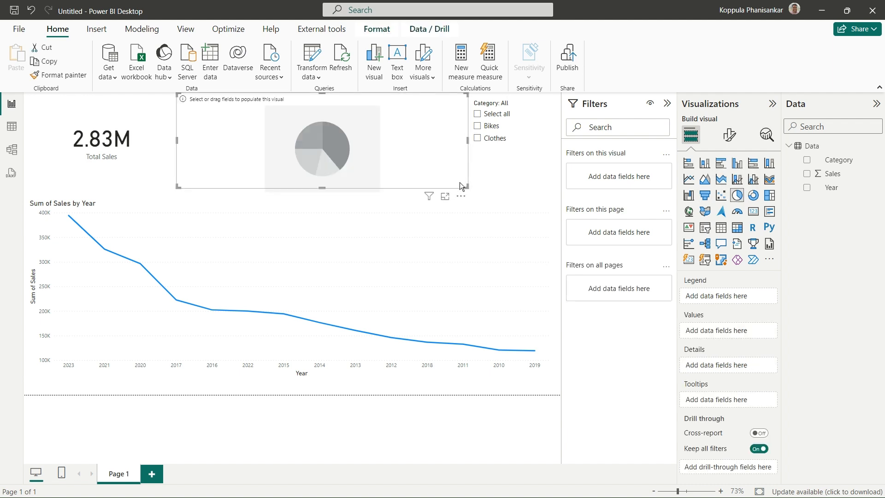
{"action": "left_click", "coordinate": [807, 174]}
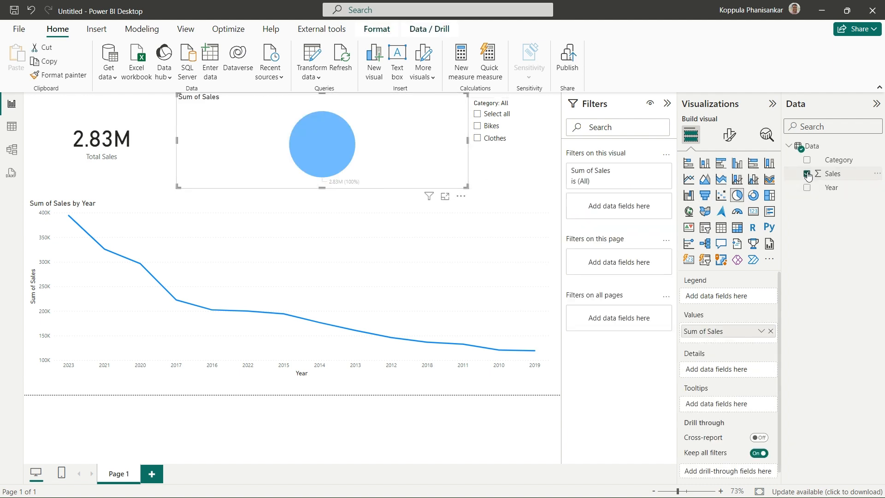
{"action": "left_click", "coordinate": [807, 160]}
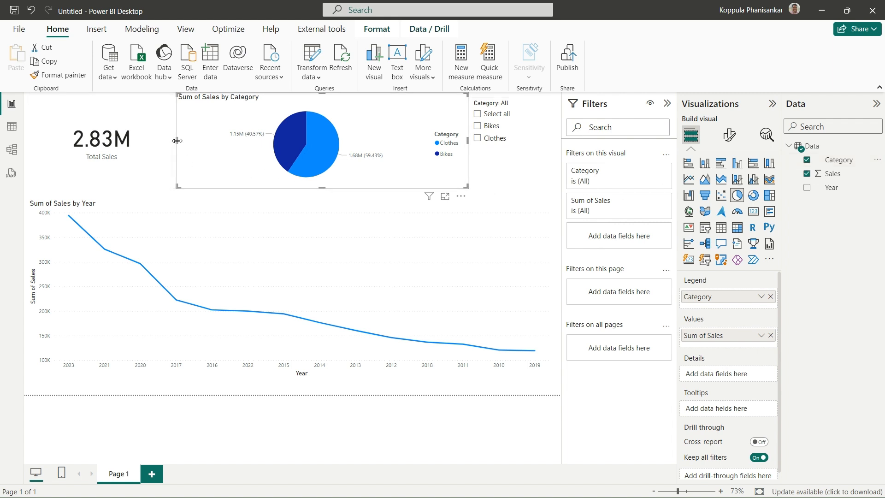
Narrow the pie chart and position it between the Total Sales card and the Category slicer
{"action": "left_click_drag", "start_coordinate": [175, 142], "coordinate": [235, 148]}
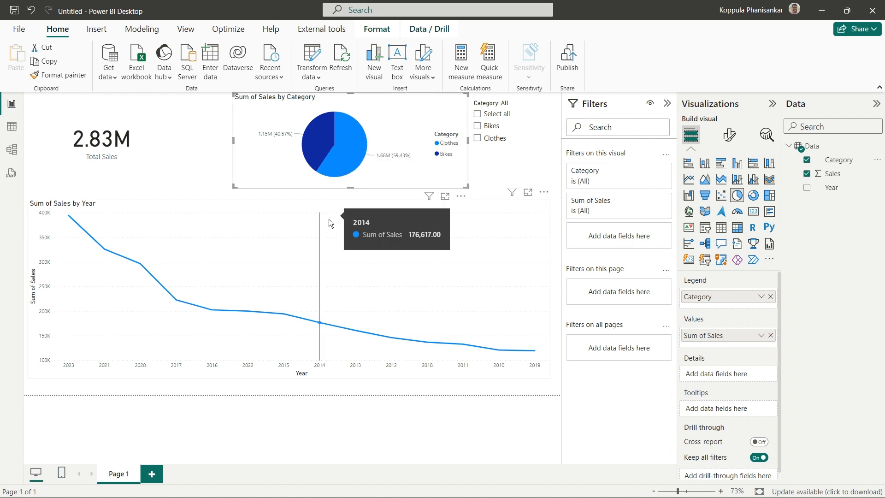
{"action": "left_click_drag", "start_coordinate": [410, 115], "coordinate": [375, 118]}
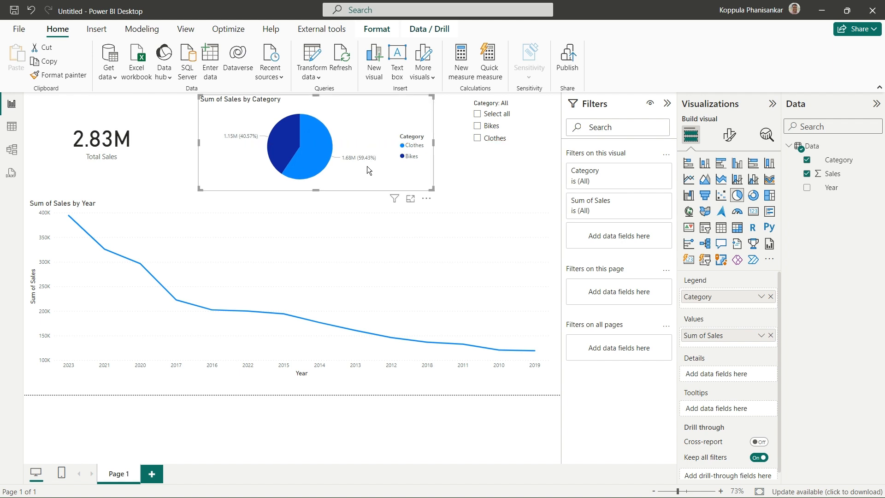
{"action": "mouse_move", "coordinate": [310, 328]}
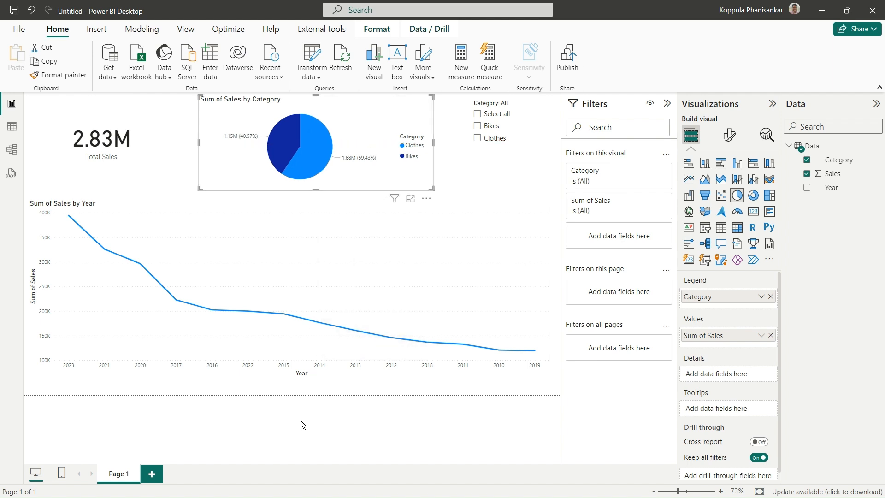